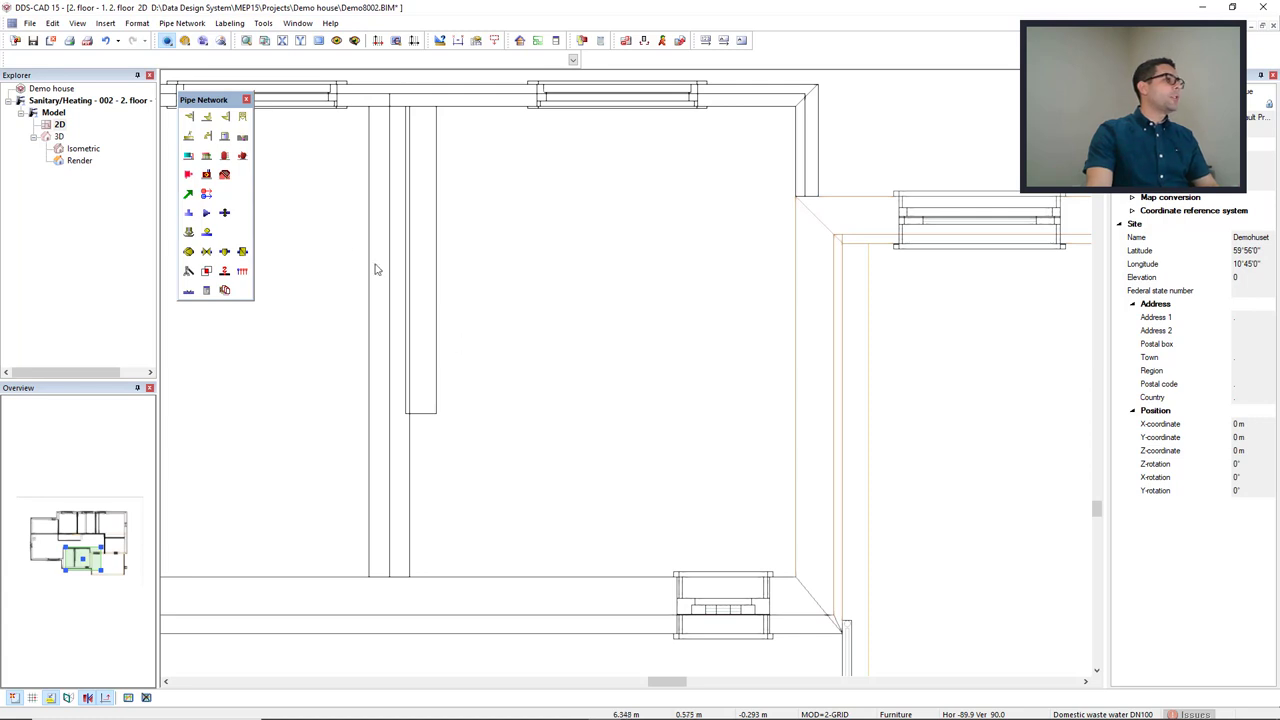
Move the Pipe Network toolbar down and to the right over the floor plan
drag(223, 99, 251, 144)
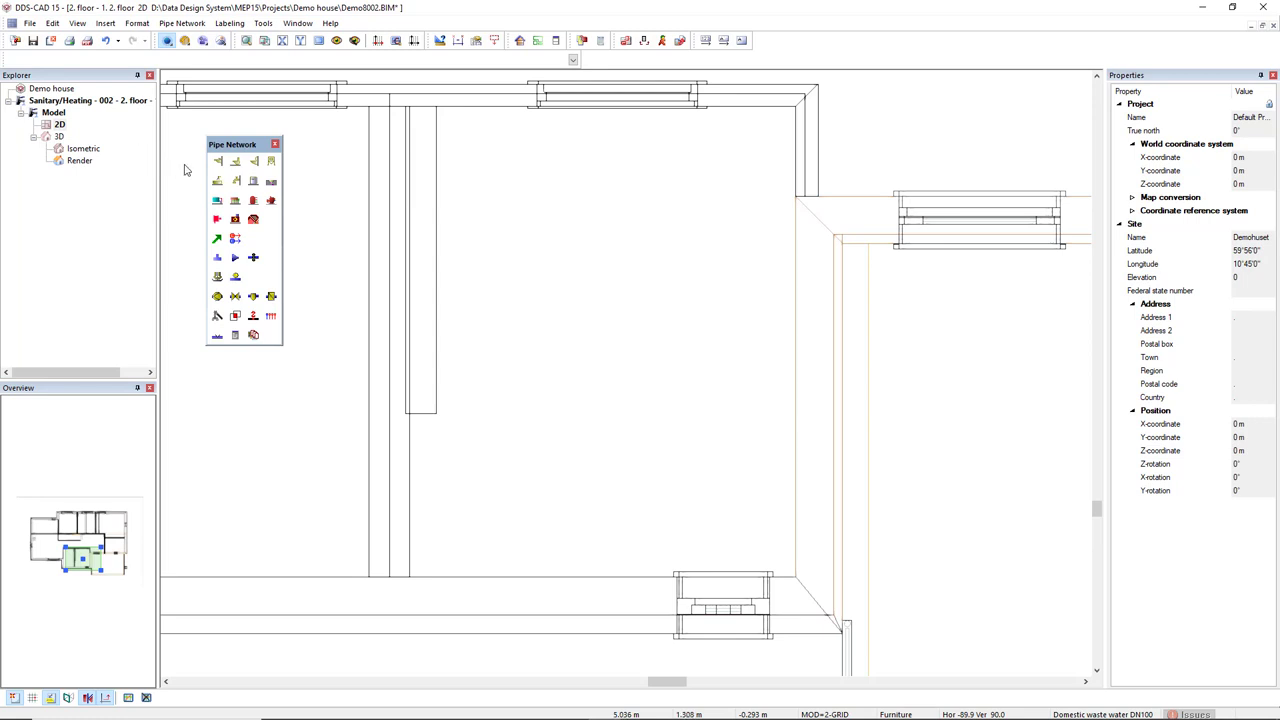
Browse the toilet catalogue to the wall-mounted range and accept WC-160417-000
click(234, 164)
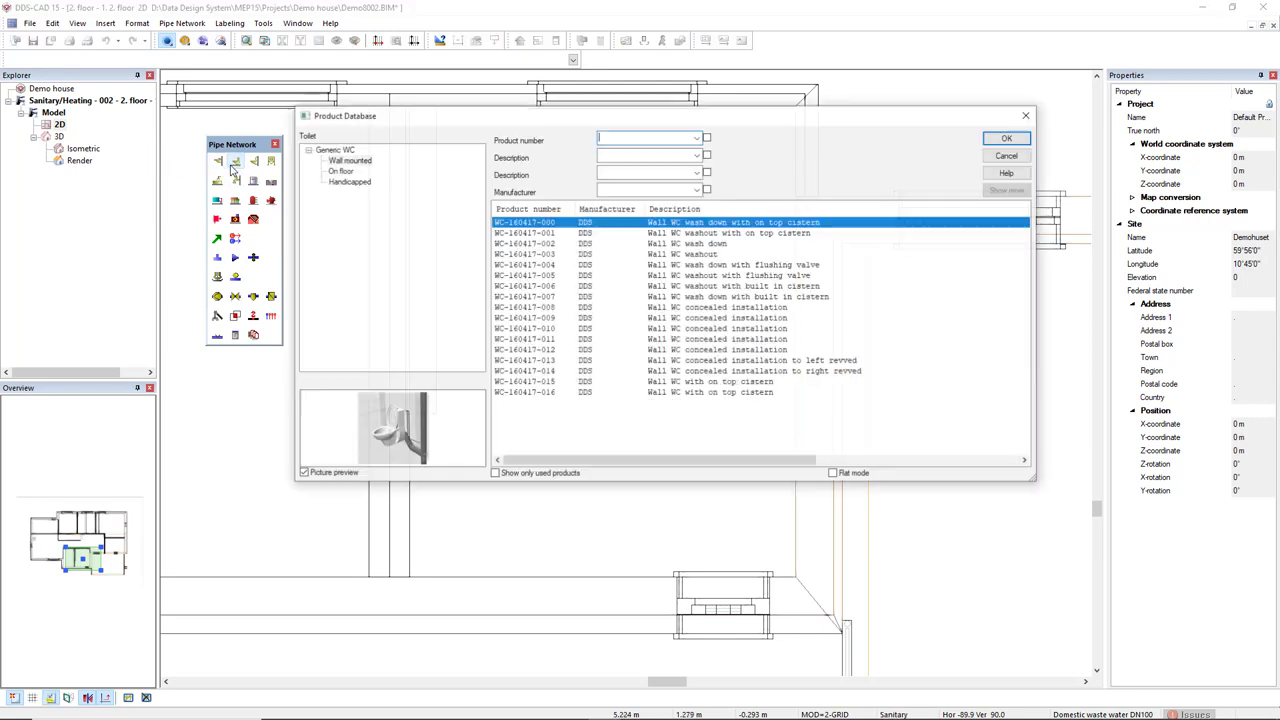
click(339, 171)
click(341, 182)
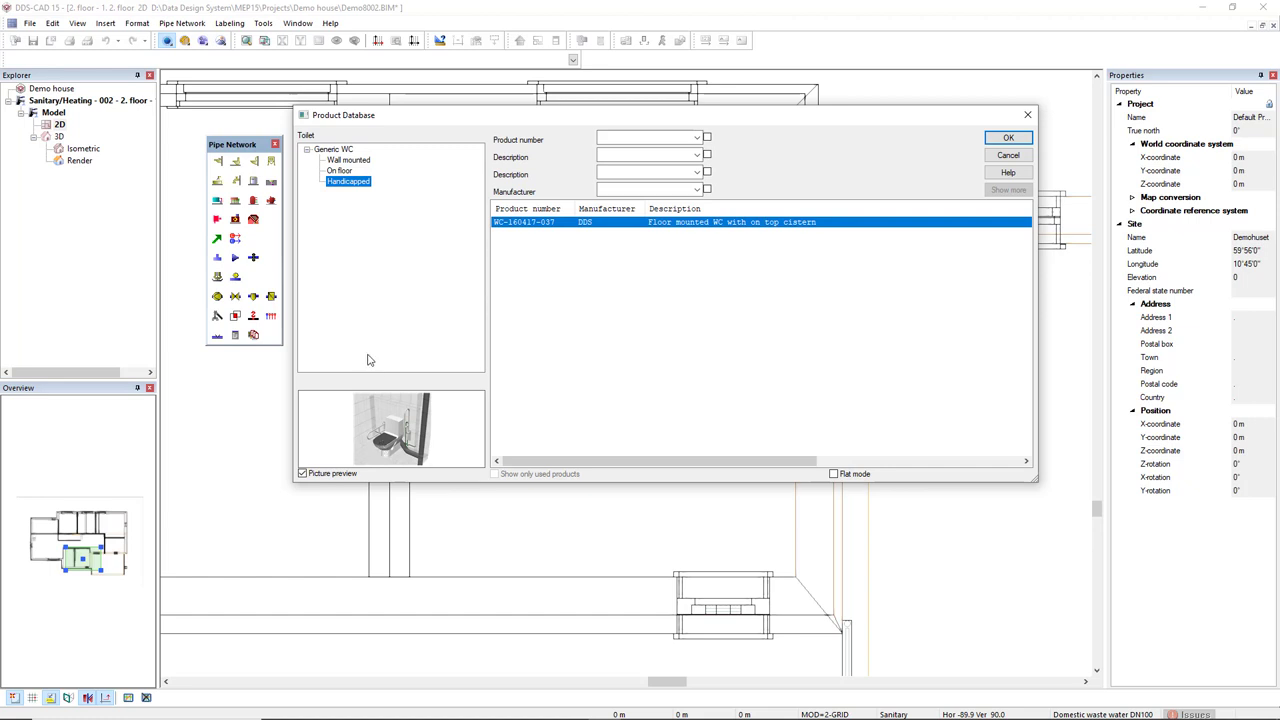
click(336, 172)
click(340, 162)
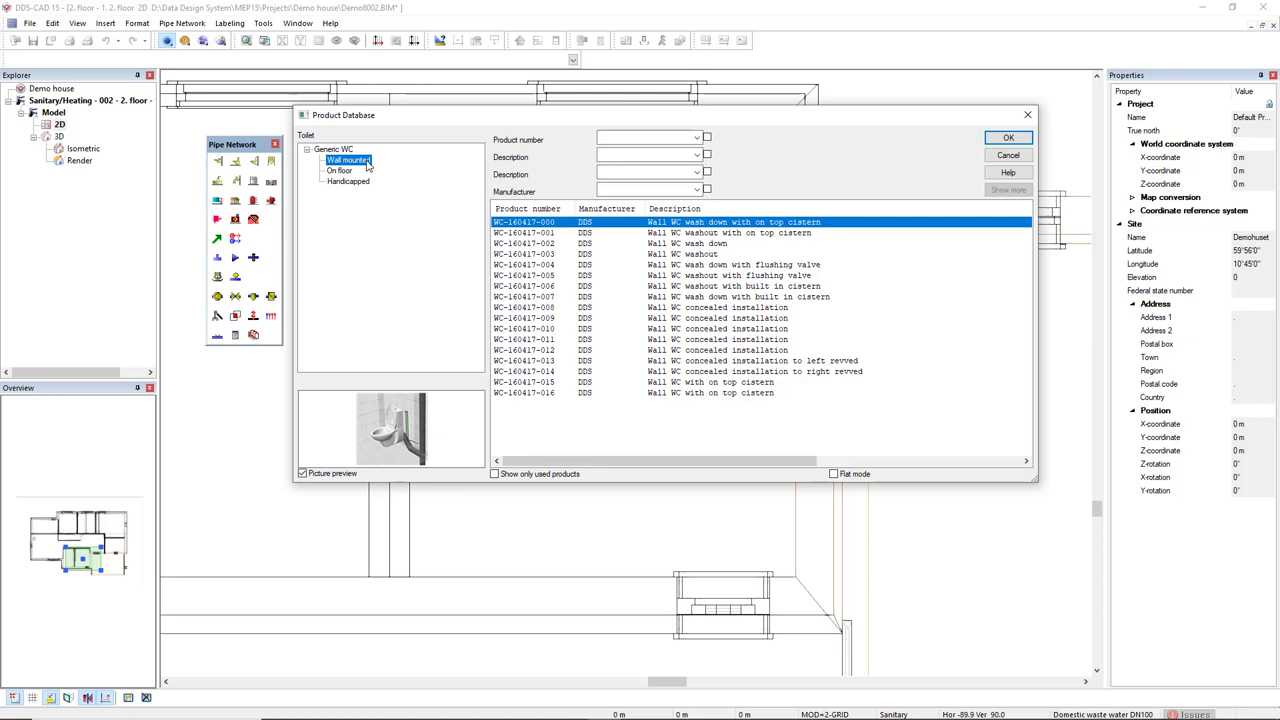
click(988, 143)
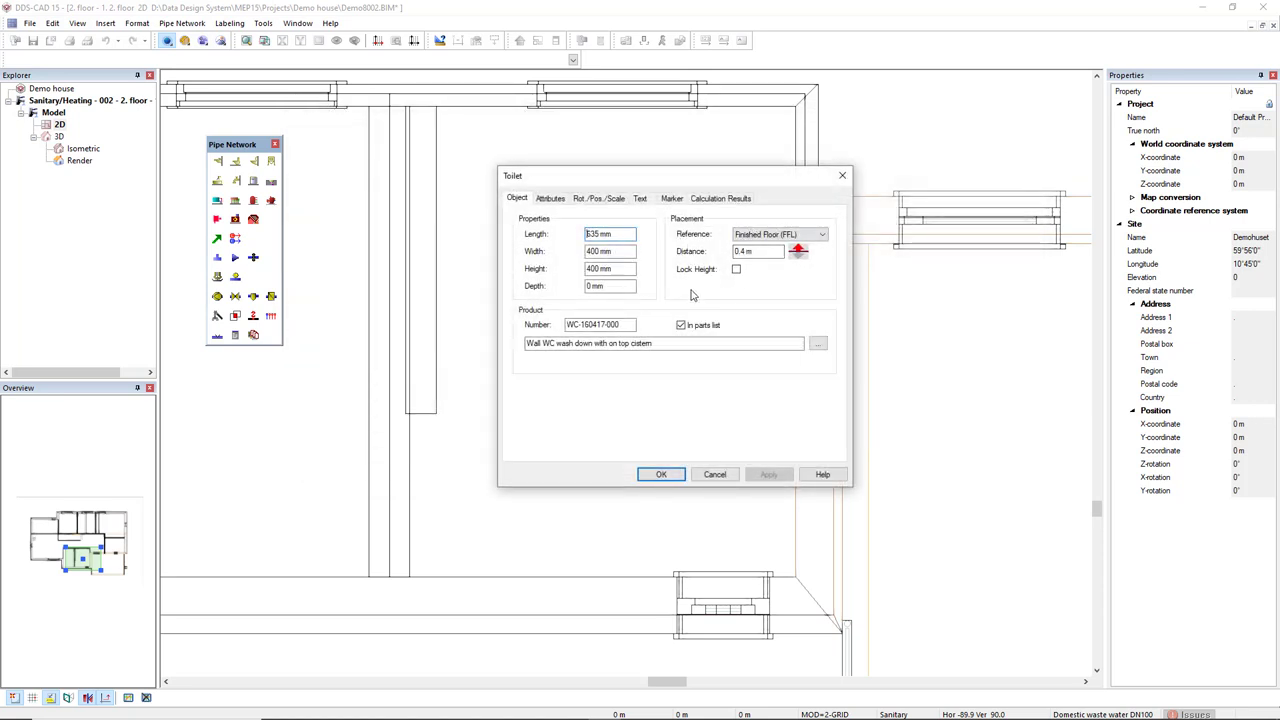
Confirm the toilet settings and insert the WC against the left bathroom wall
click(652, 476)
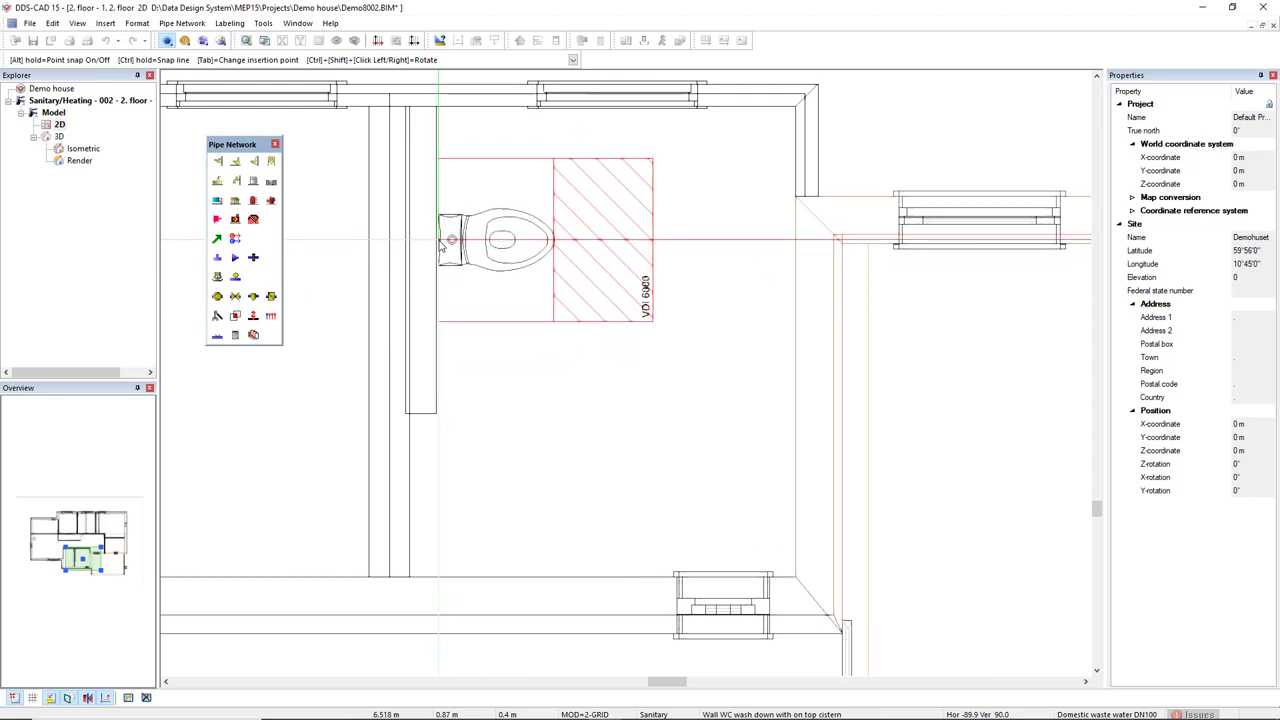
click(449, 242)
key(Escape)
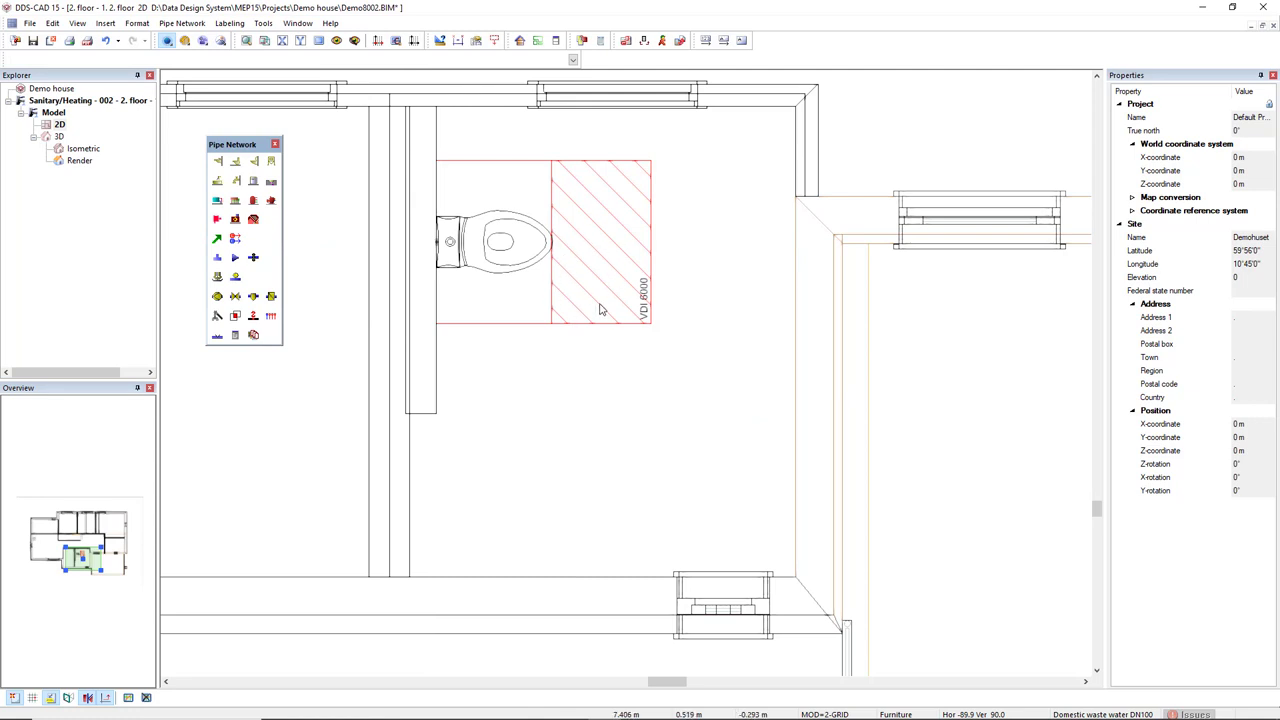
Disable the Movementareas layer by picking the red hatched clearance zone beside the WC
click(355, 42)
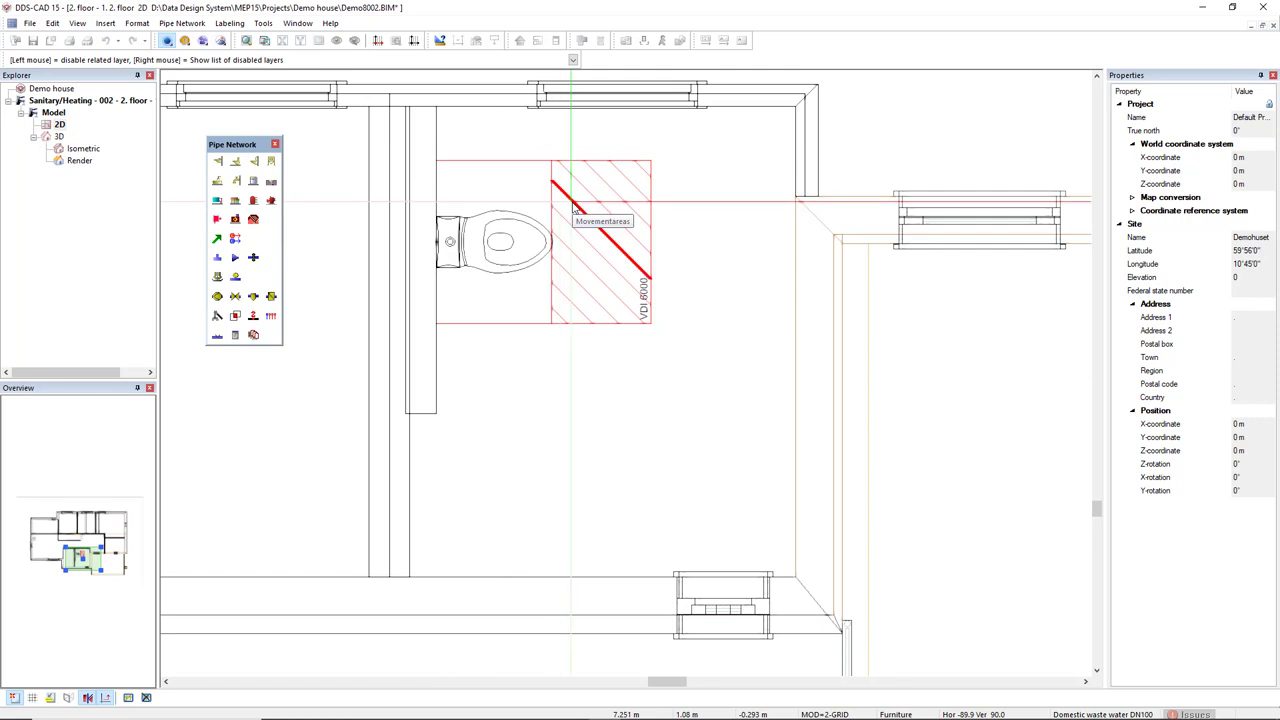
click(575, 207)
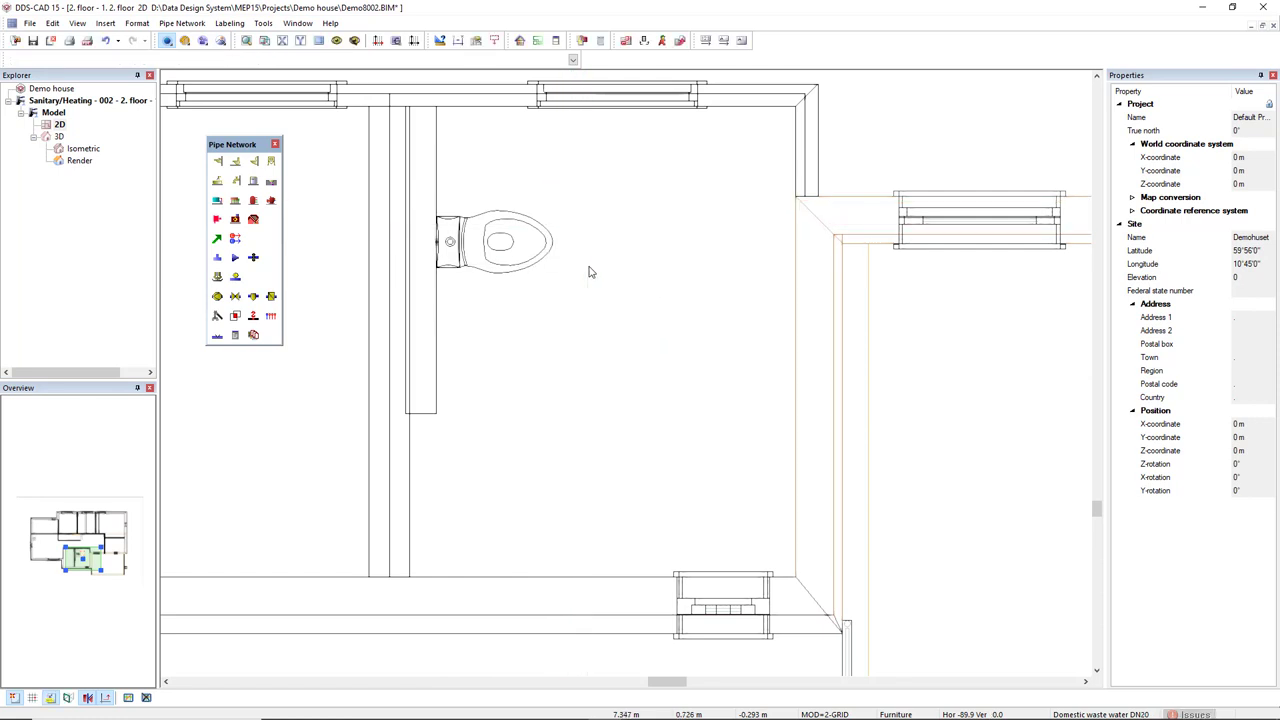
Open the basin/sink/bidet catalogue and browse the multi wash basin and bidet categories
click(218, 163)
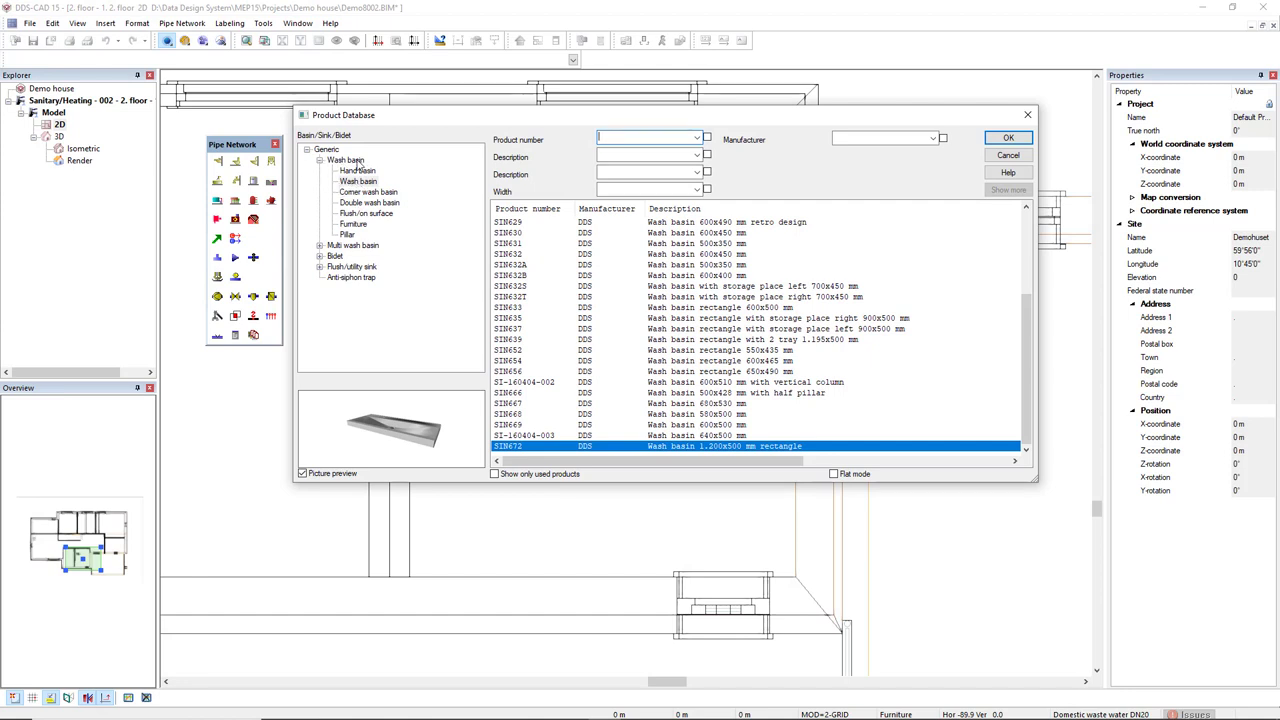
click(352, 246)
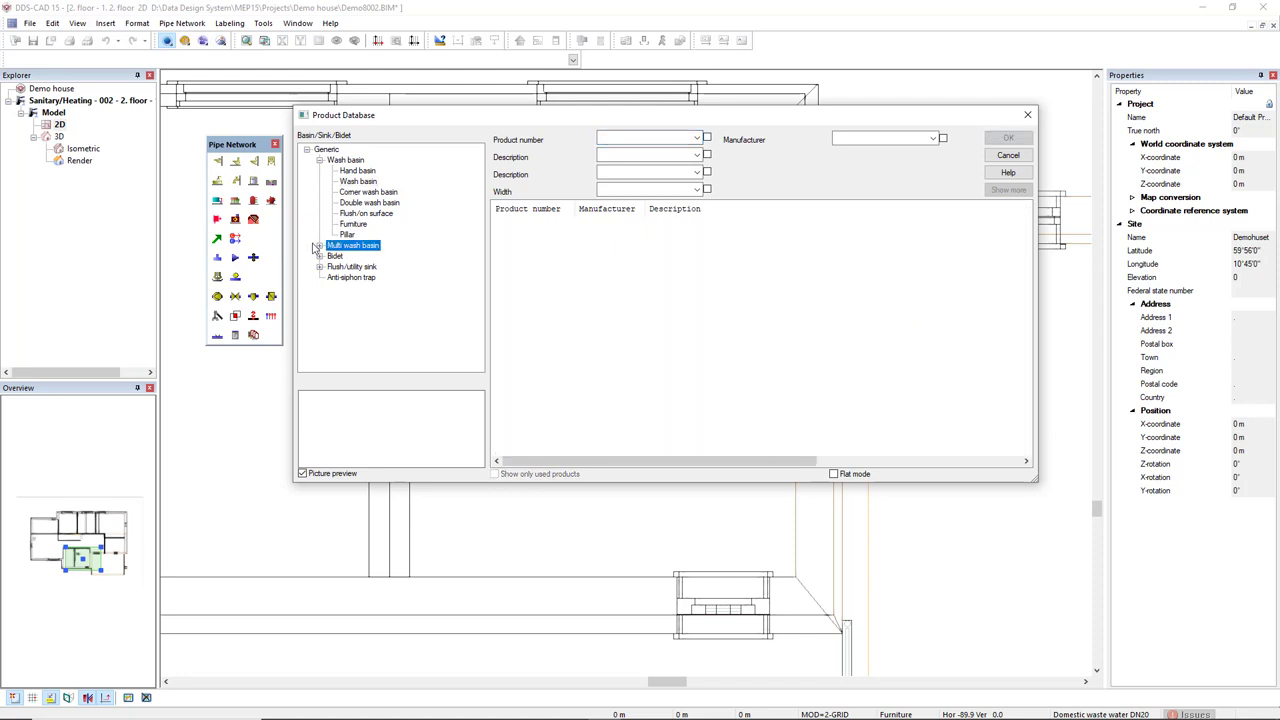
click(319, 245)
click(351, 256)
click(356, 266)
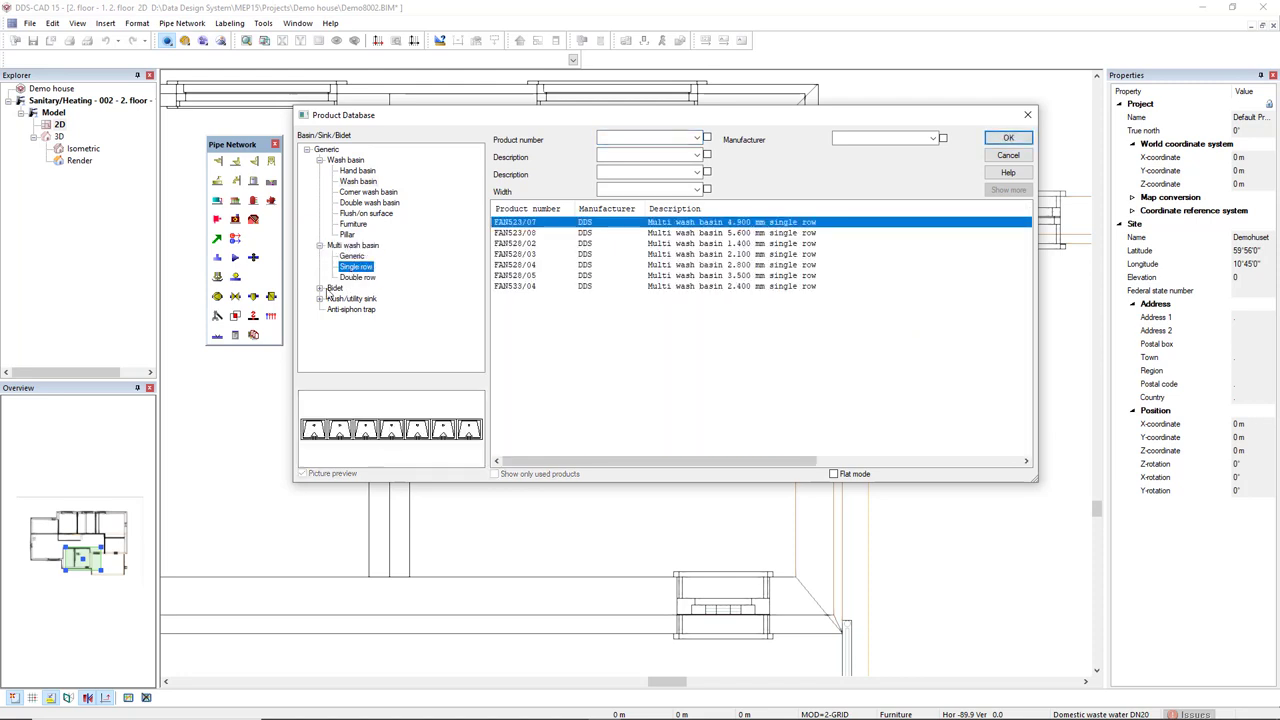
click(319, 288)
click(352, 299)
click(360, 309)
click(319, 320)
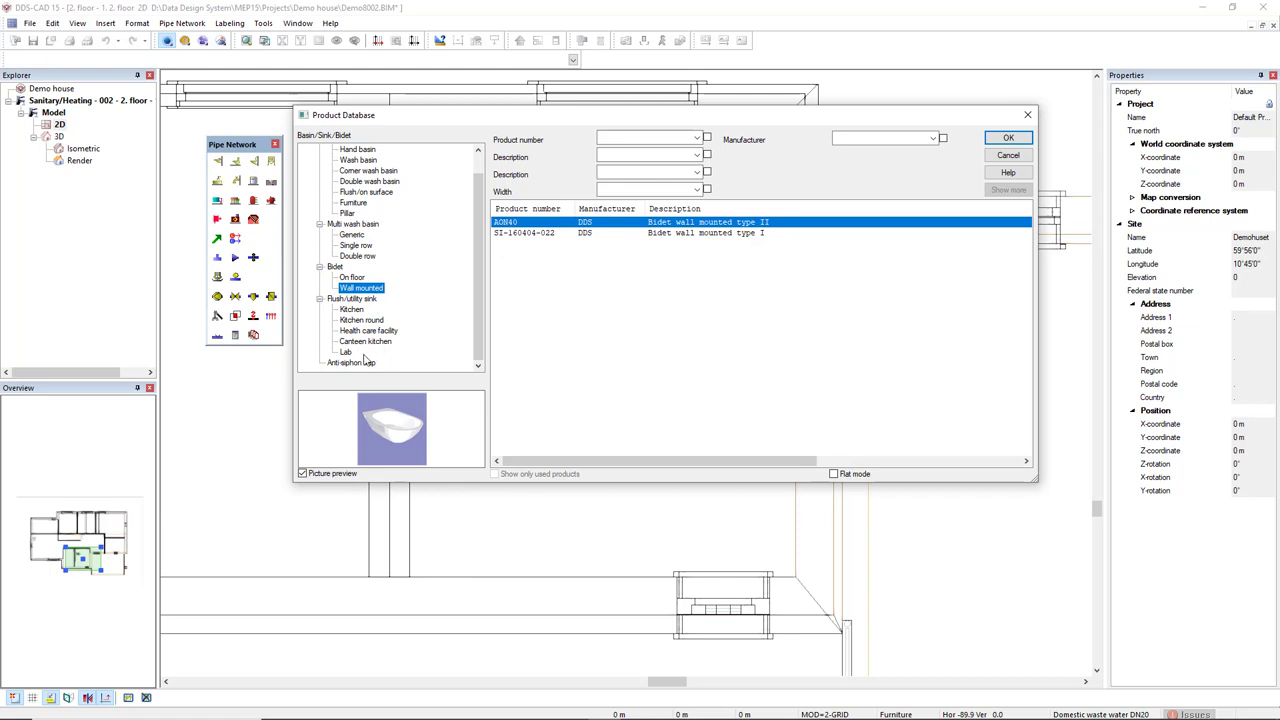
Return to the wash basin products and select the 1.200x500 mm rectangular SIN672
click(351, 362)
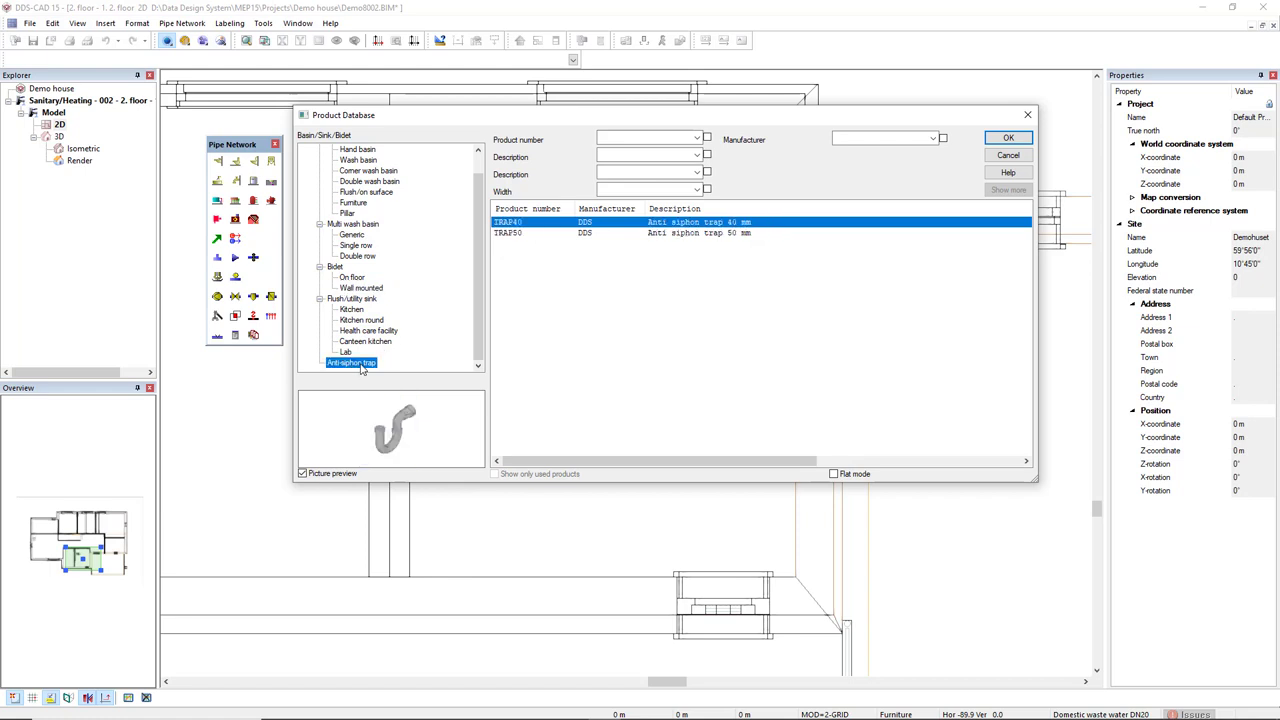
scroll(364, 345, up, 1)
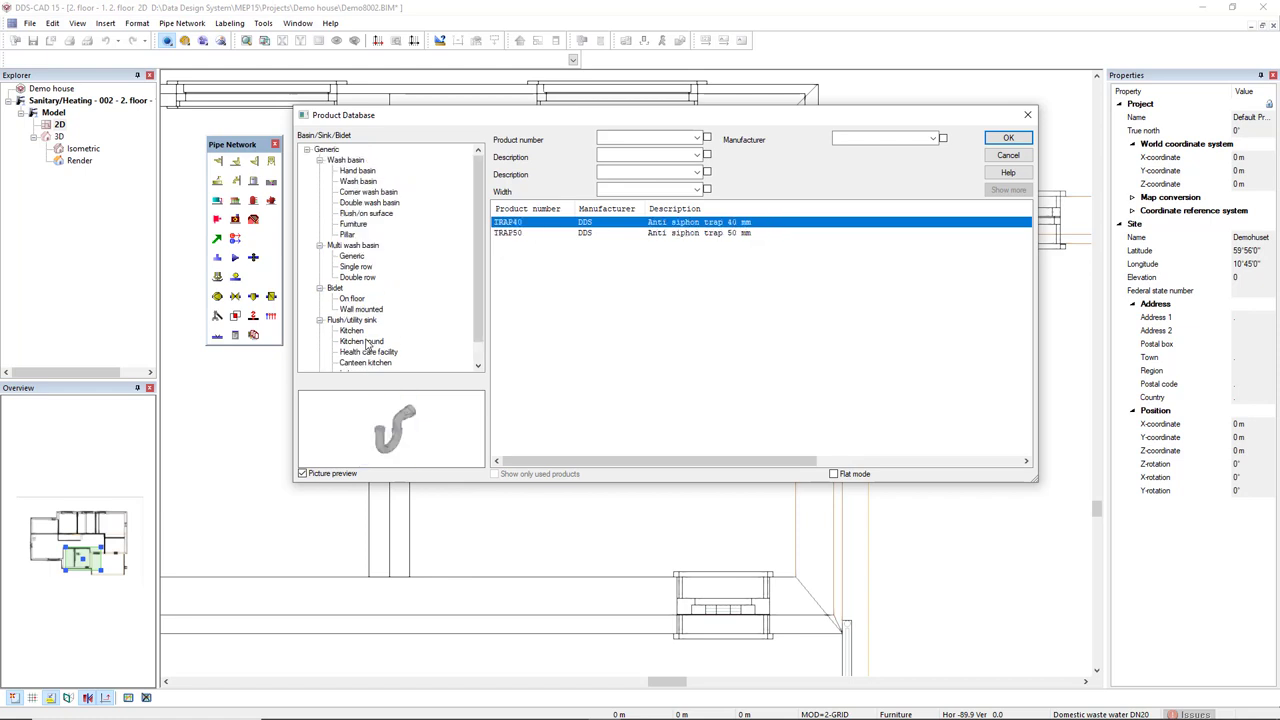
click(360, 182)
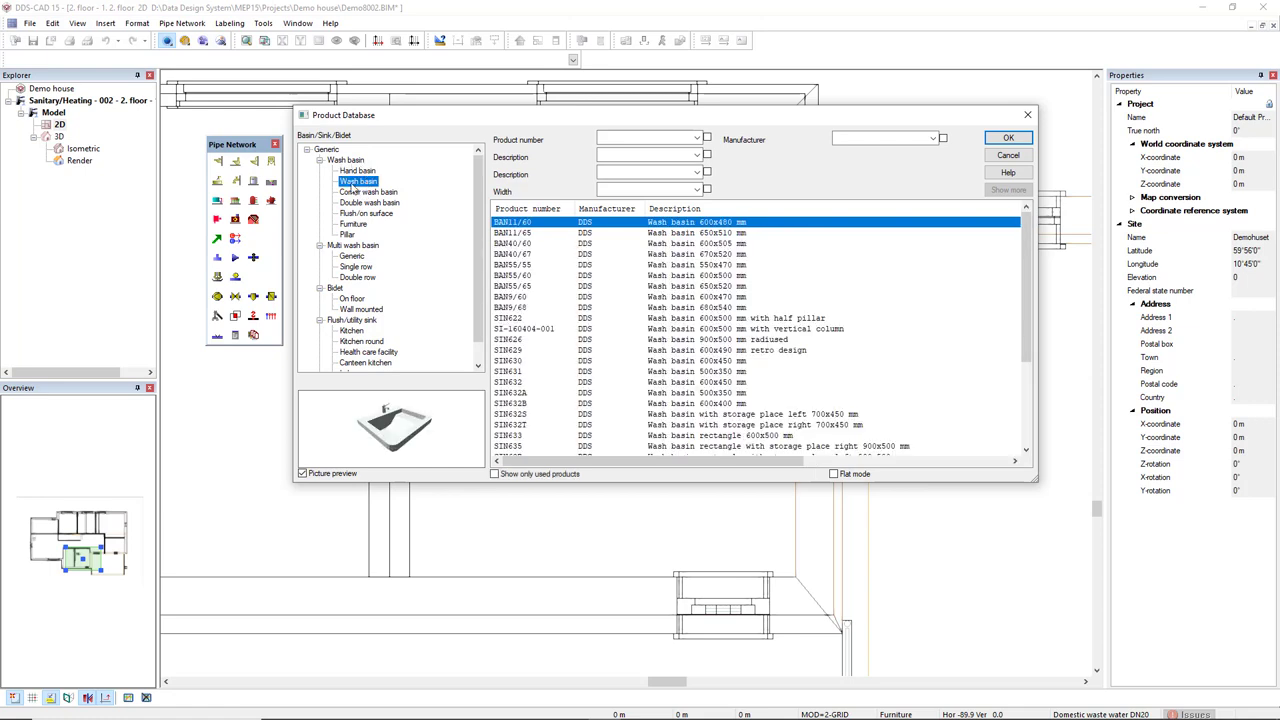
scroll(960, 380, down, 4)
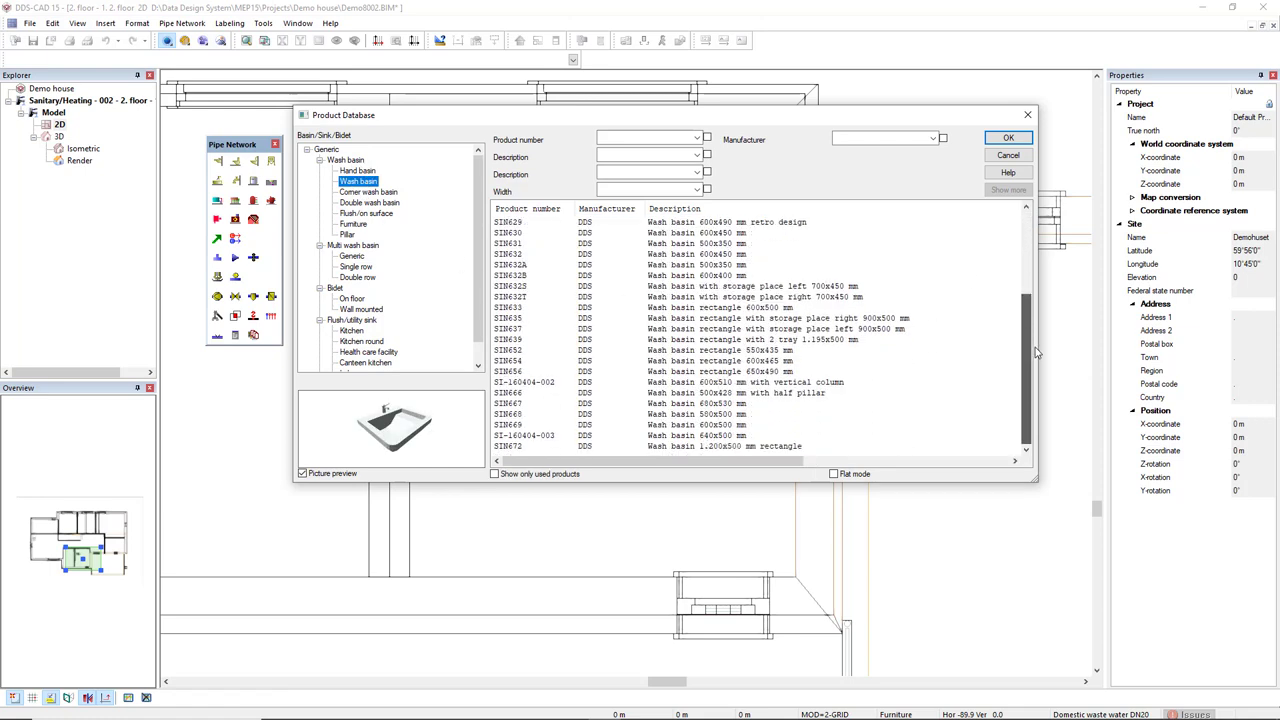
click(702, 448)
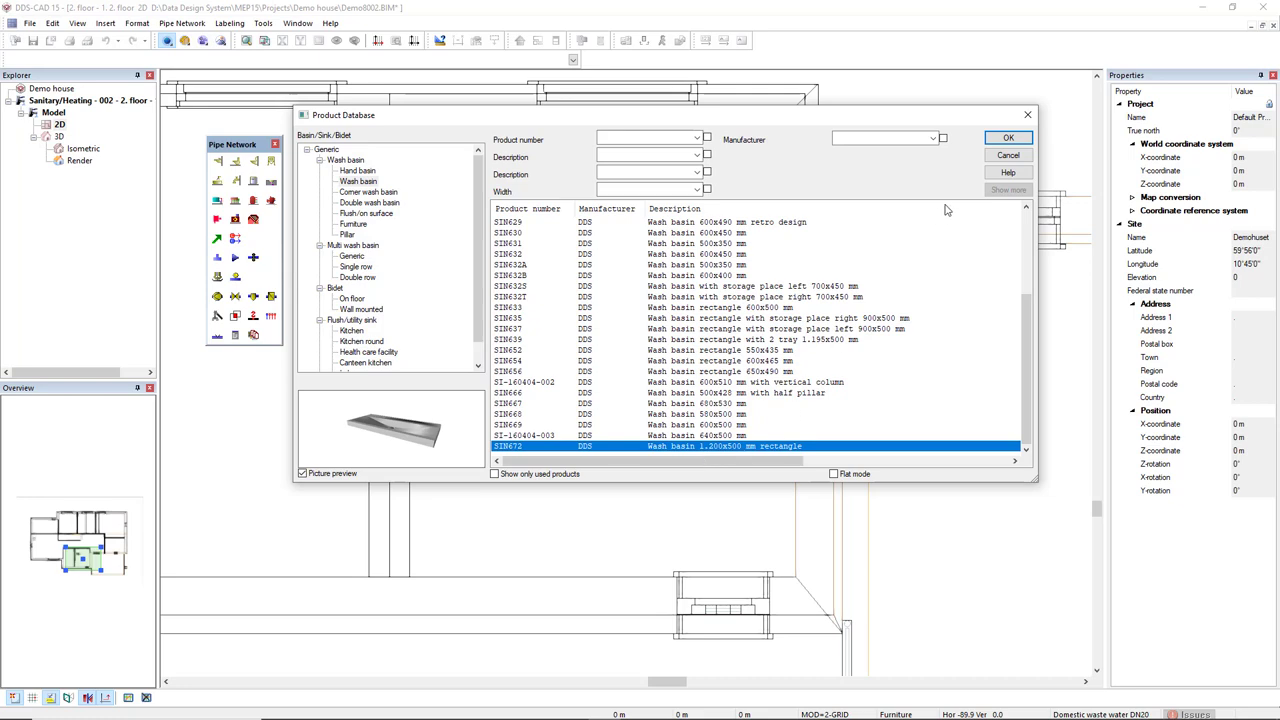
Accept the SIN672 basin and place it against the right bathroom wall, opposite the WC
click(1008, 138)
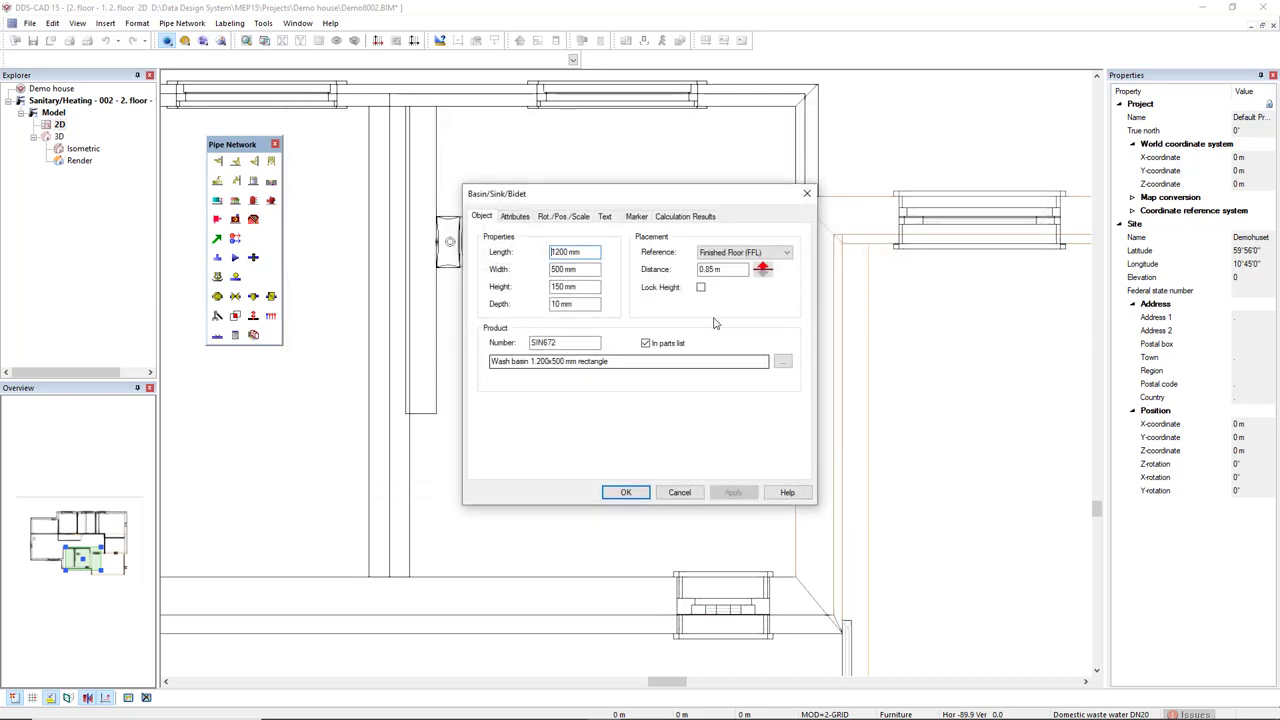
click(626, 492)
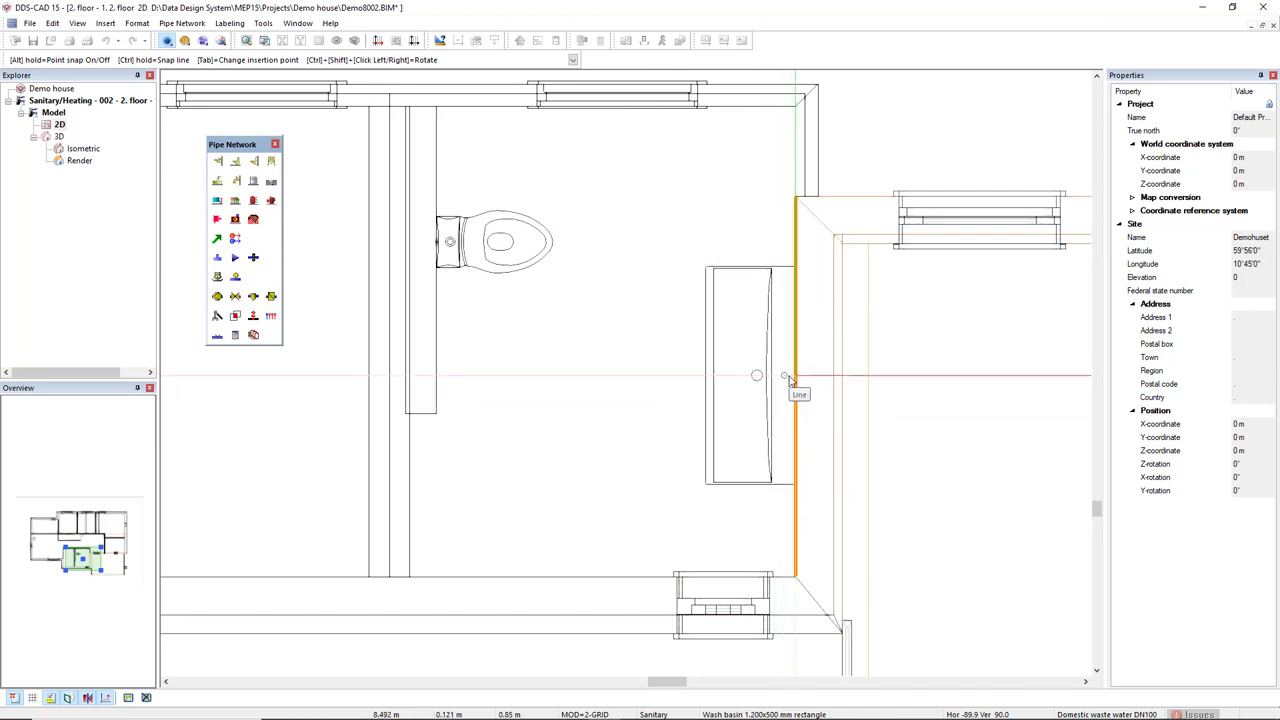
click(790, 380)
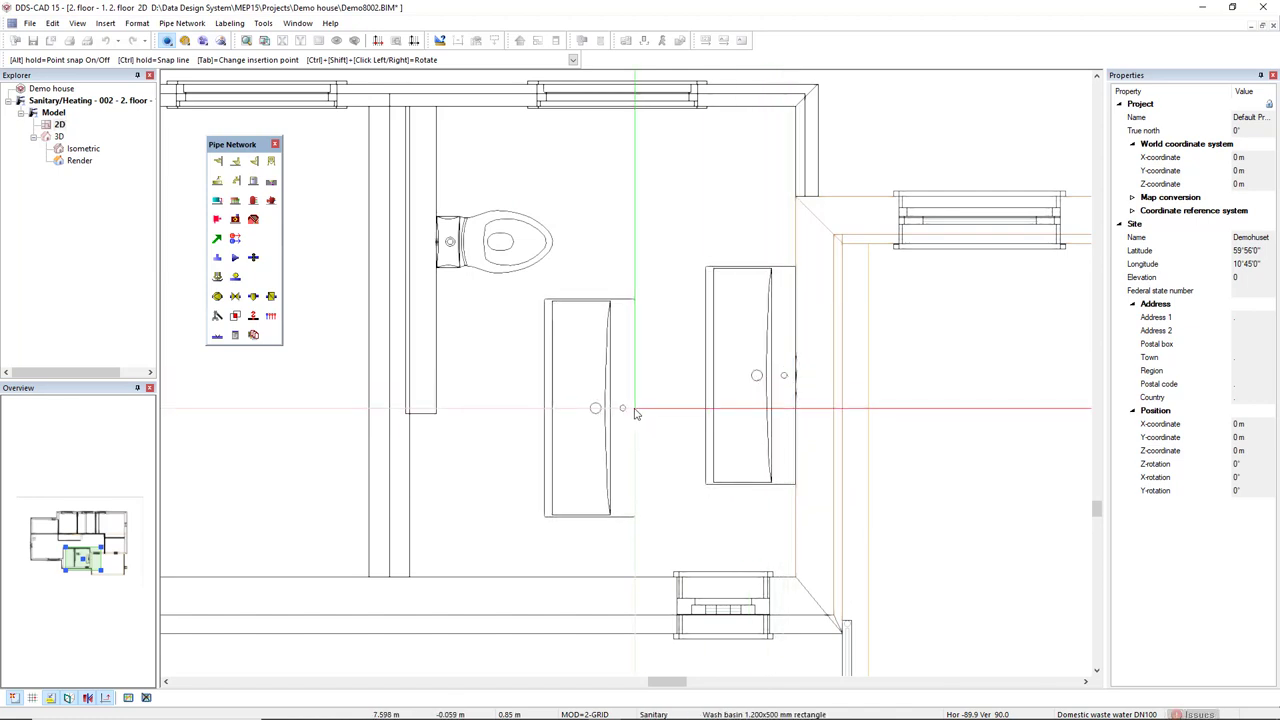
key(Escape)
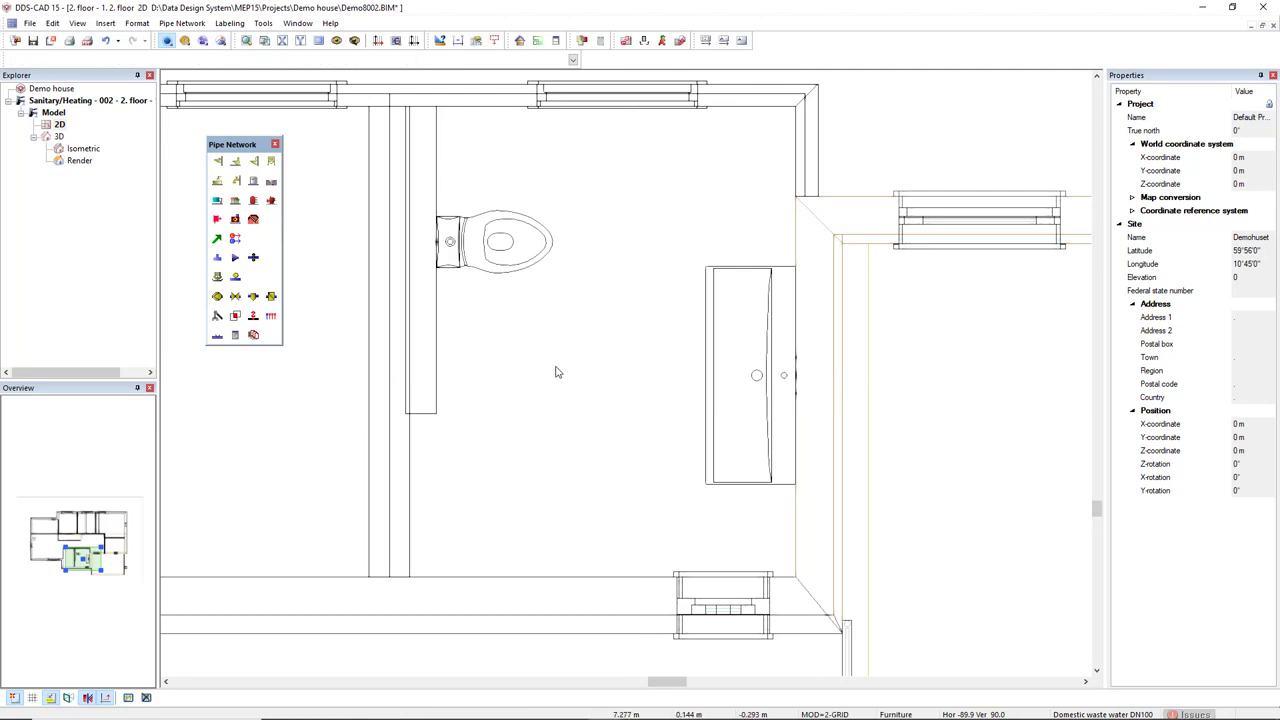
click(218, 183)
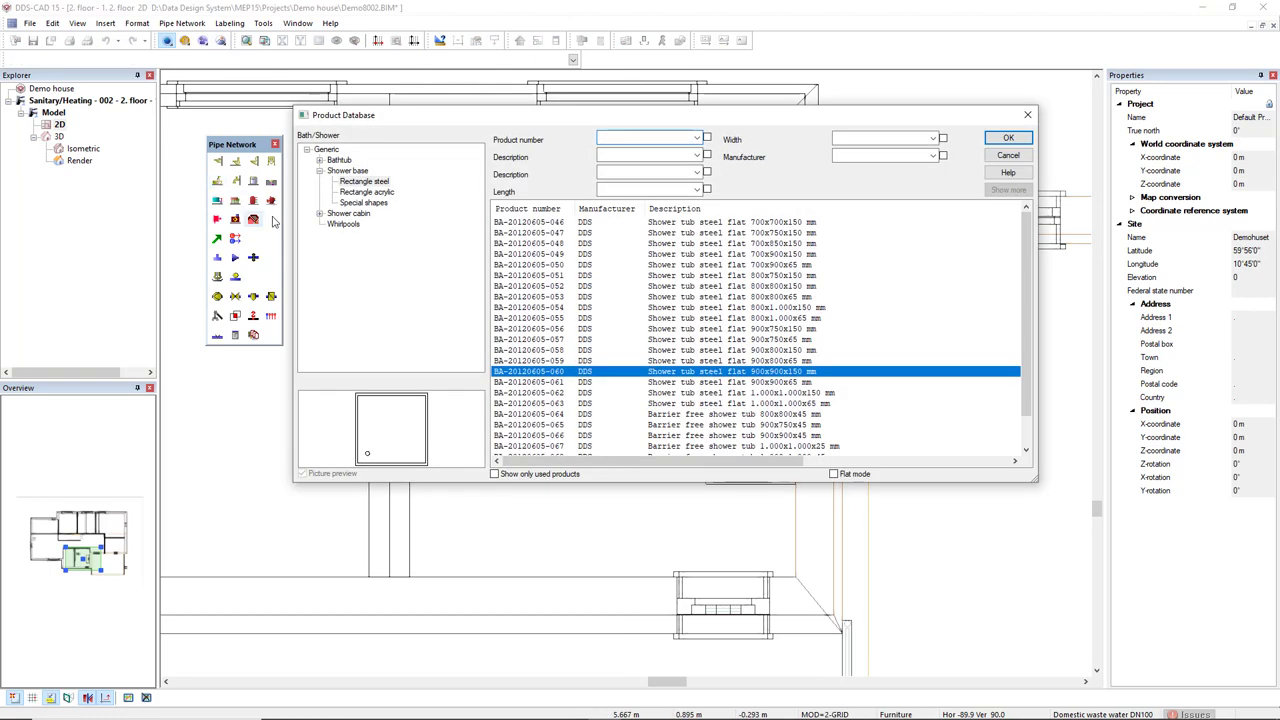
click(338, 172)
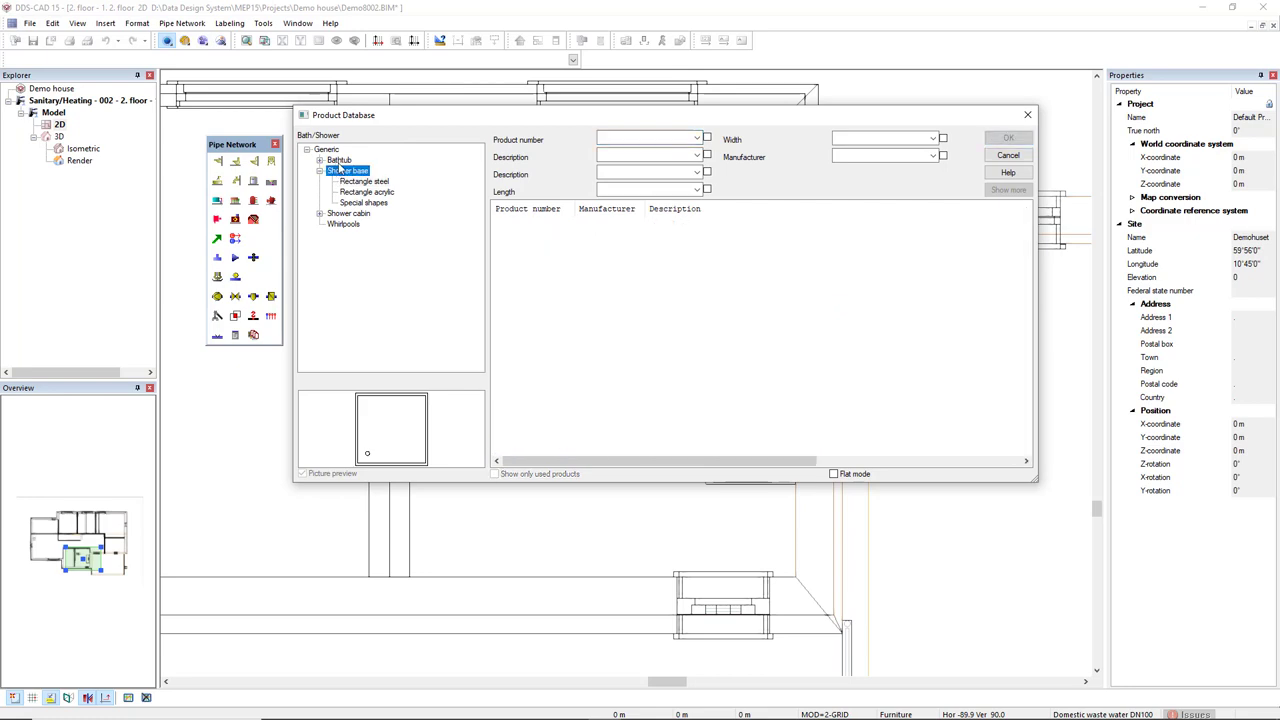
click(352, 183)
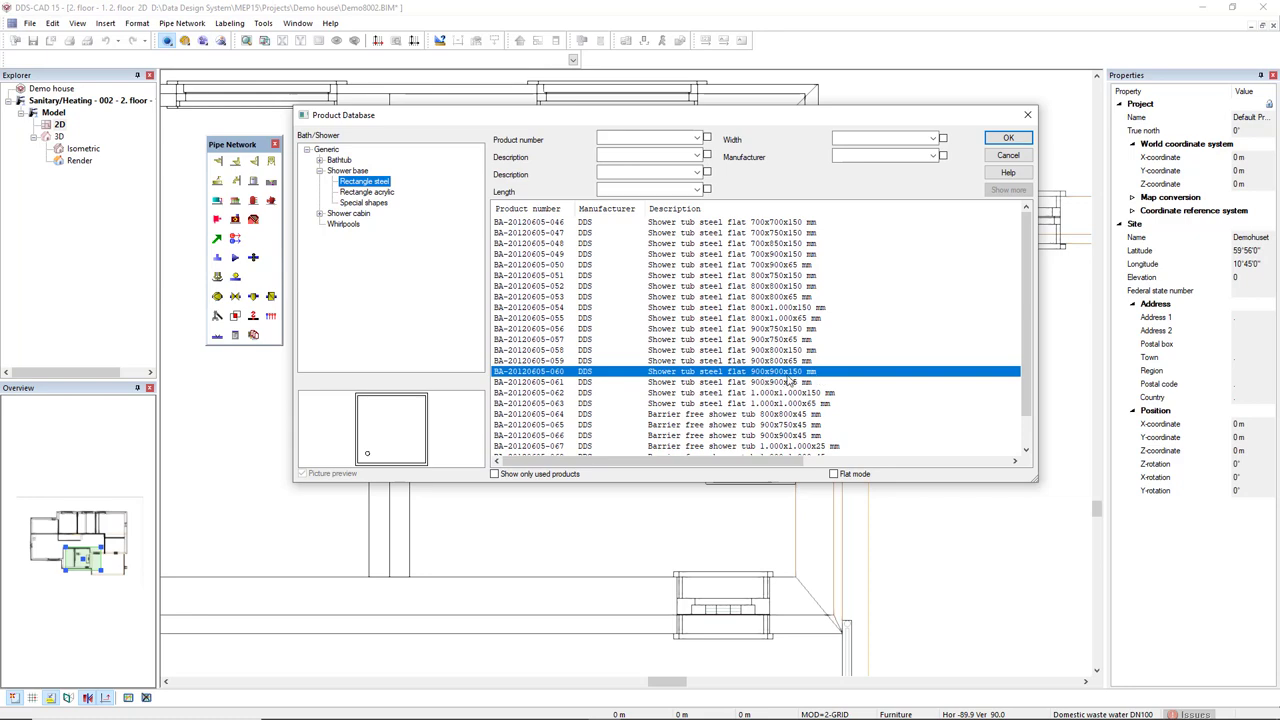
click(1000, 140)
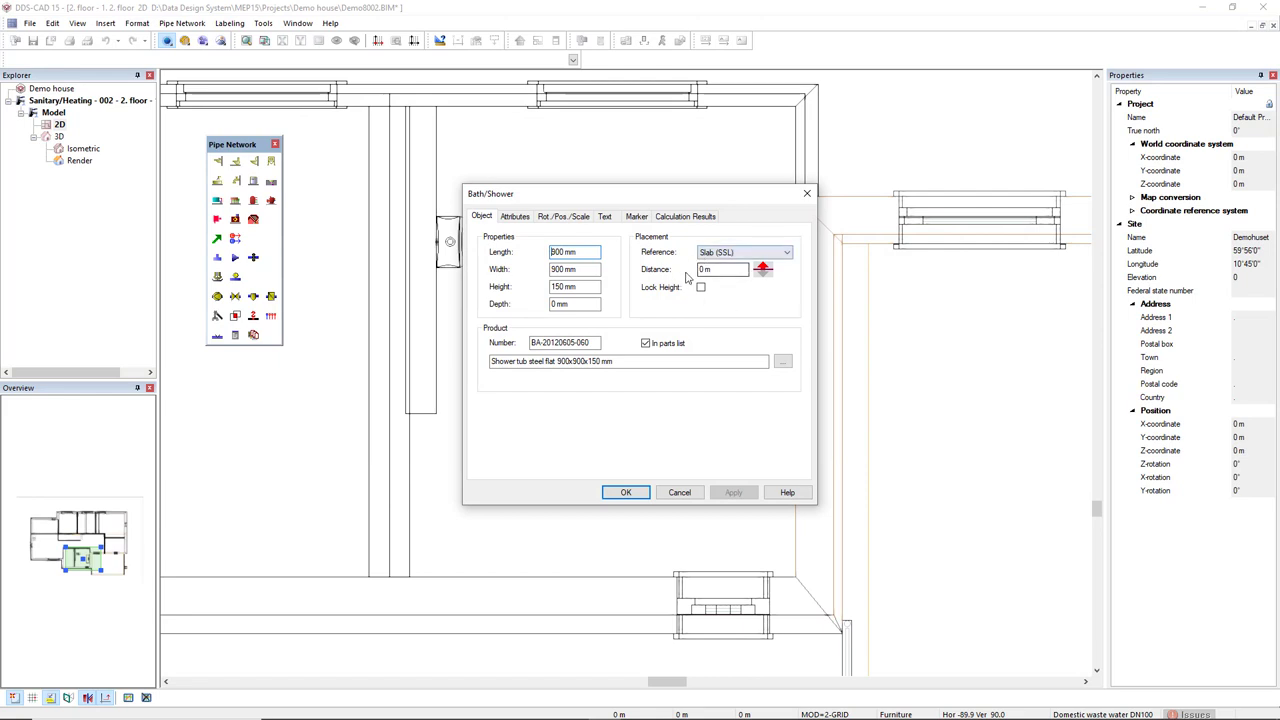
click(625, 492)
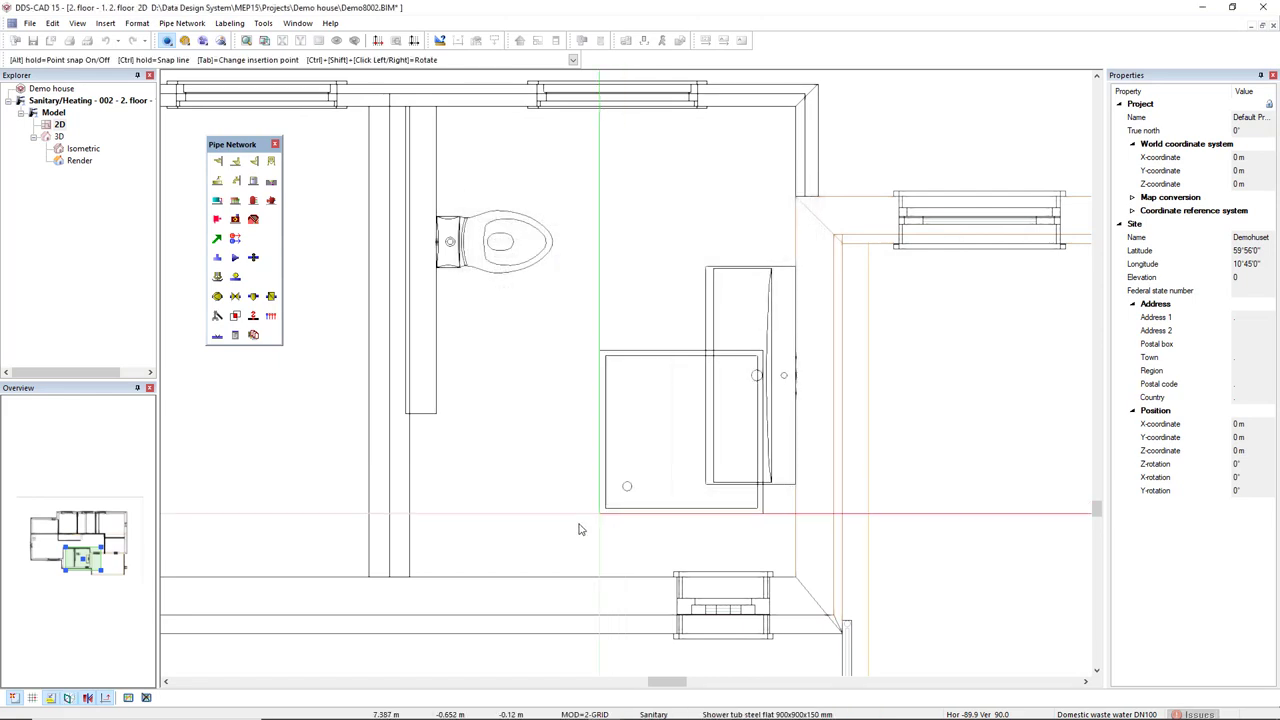
click(407, 578)
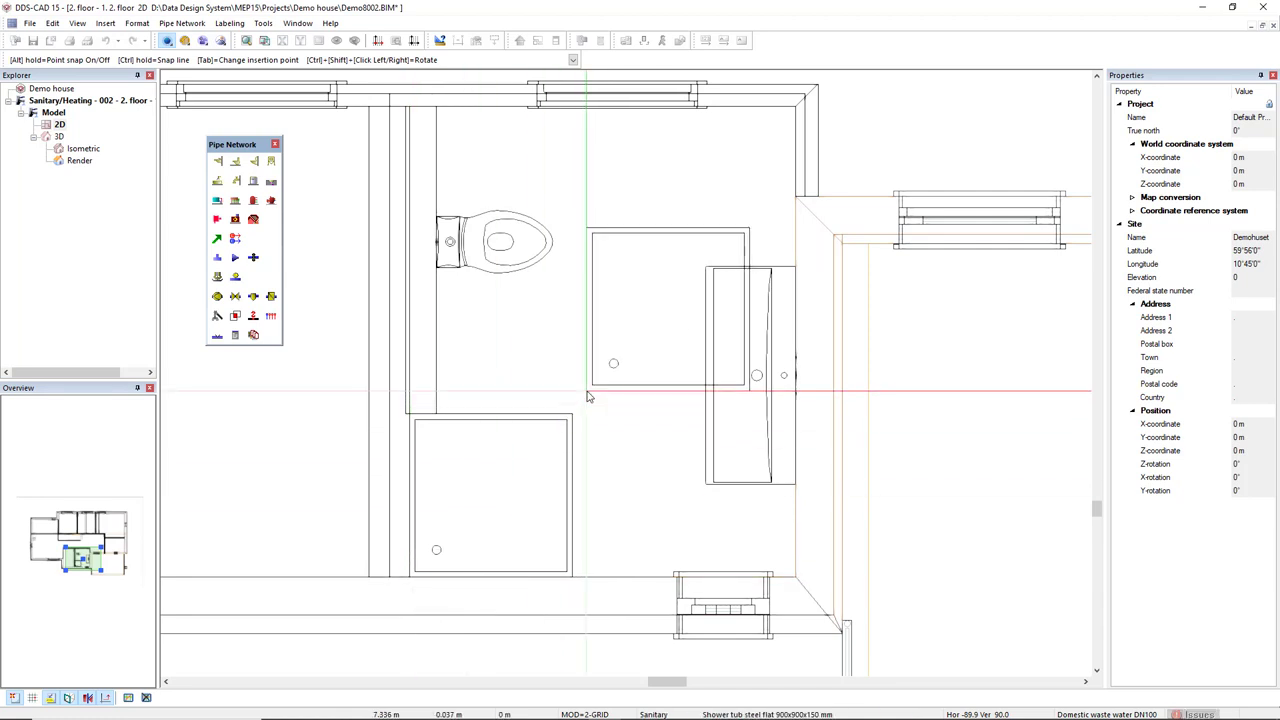
Insert the GU160907_000 80x80 mm DN 50 floor gully on the bathroom floor
key(Escape)
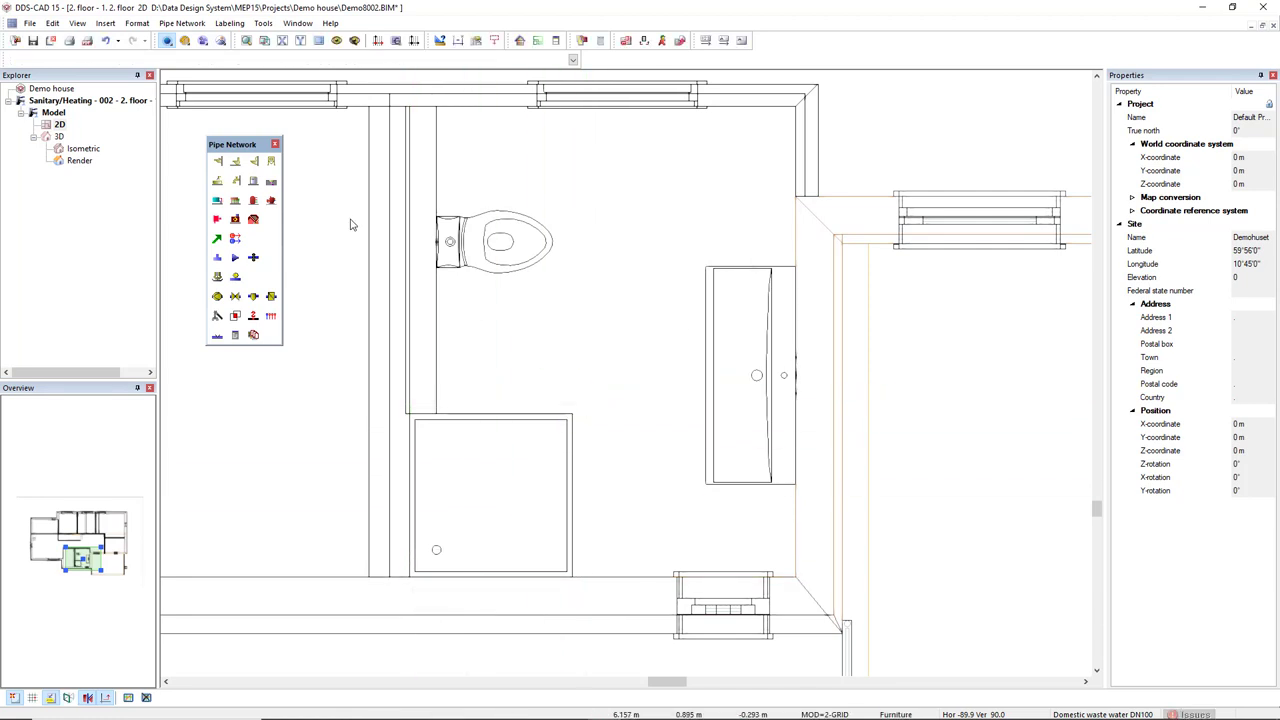
click(271, 185)
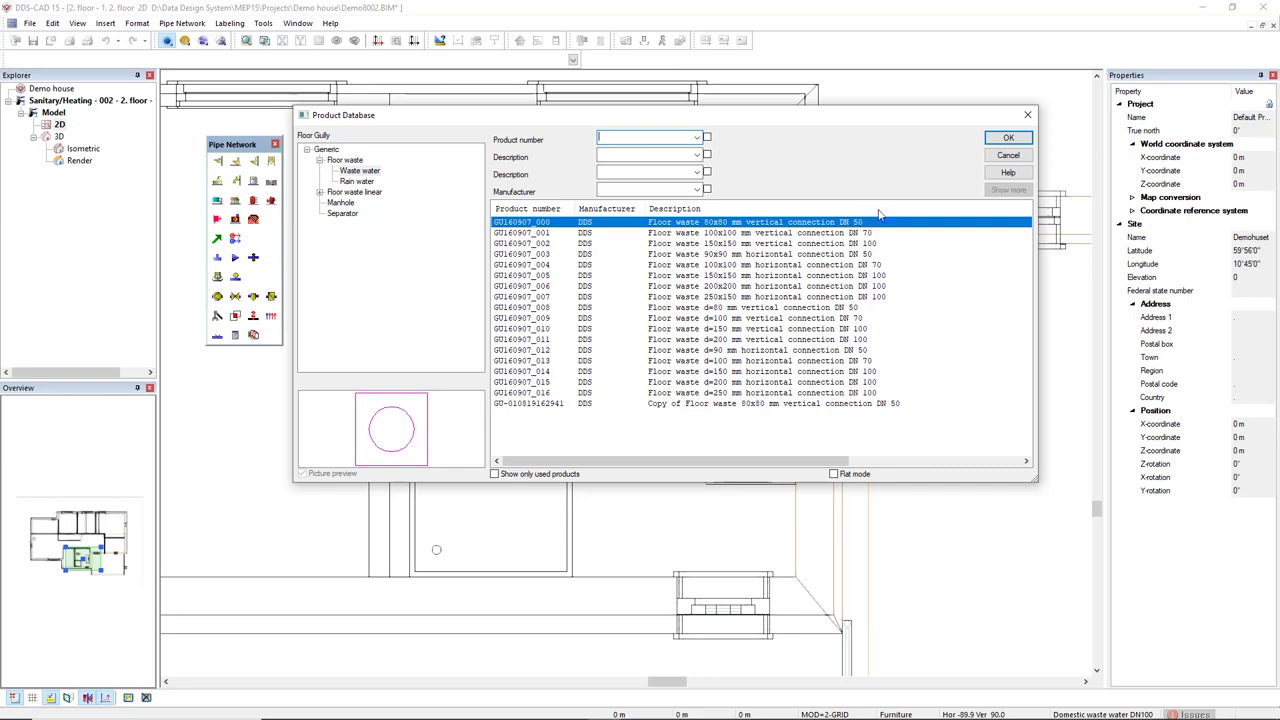
click(1006, 140)
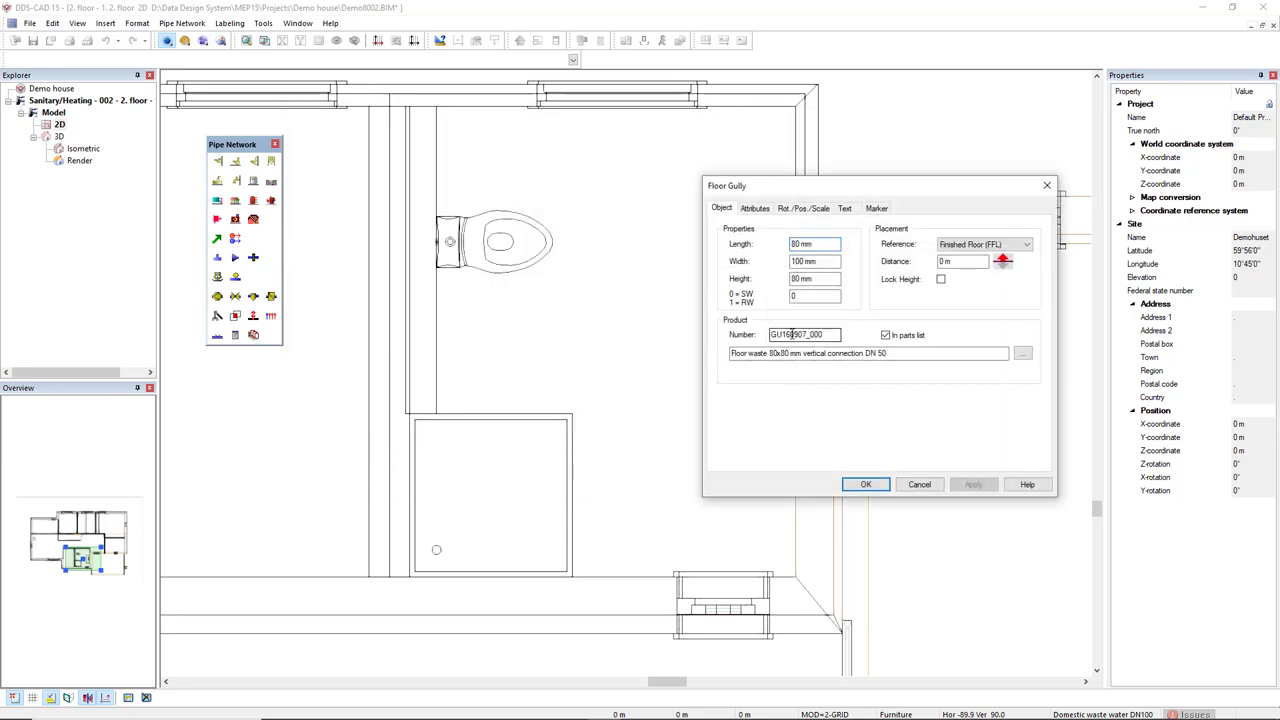
click(865, 484)
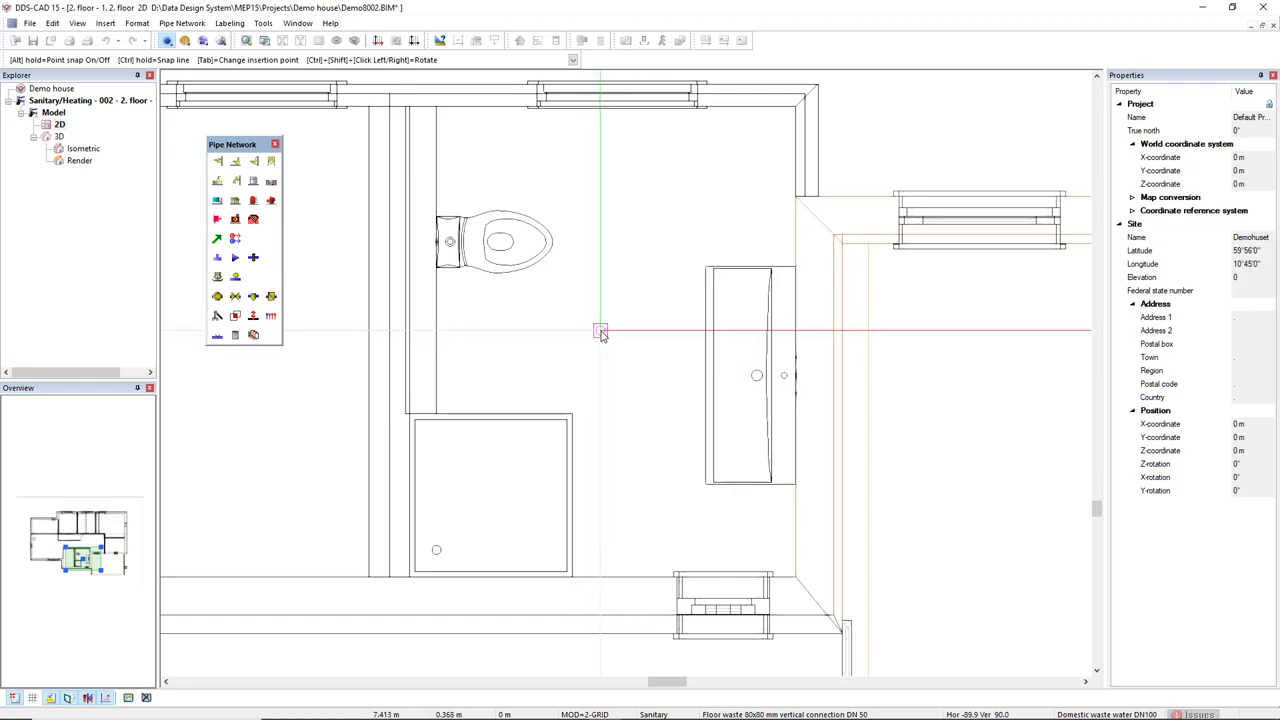
click(600, 331)
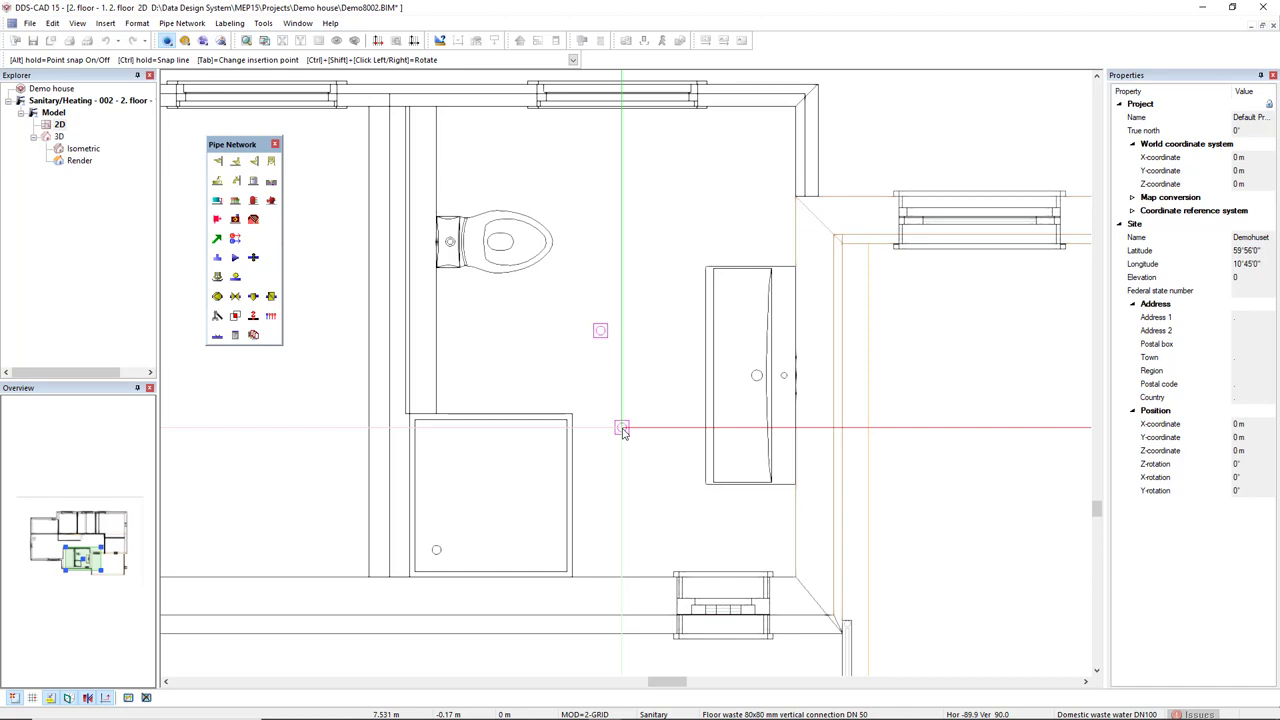
key(Escape)
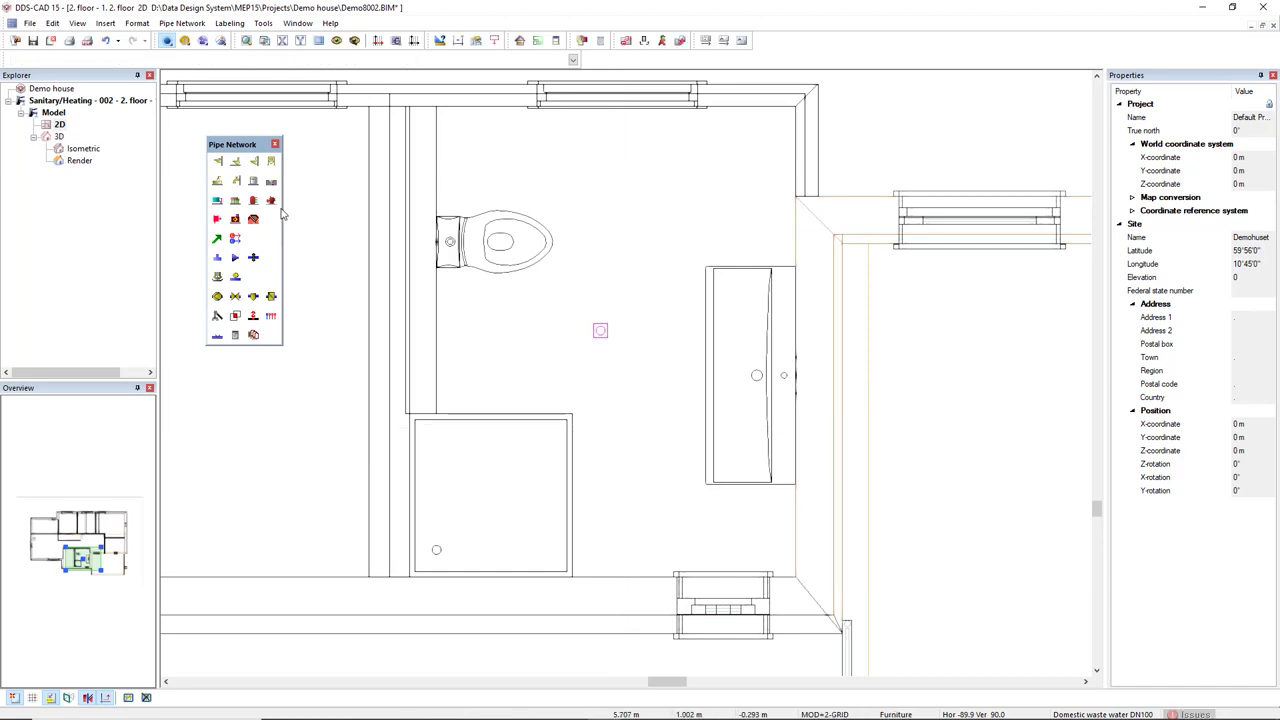
click(235, 181)
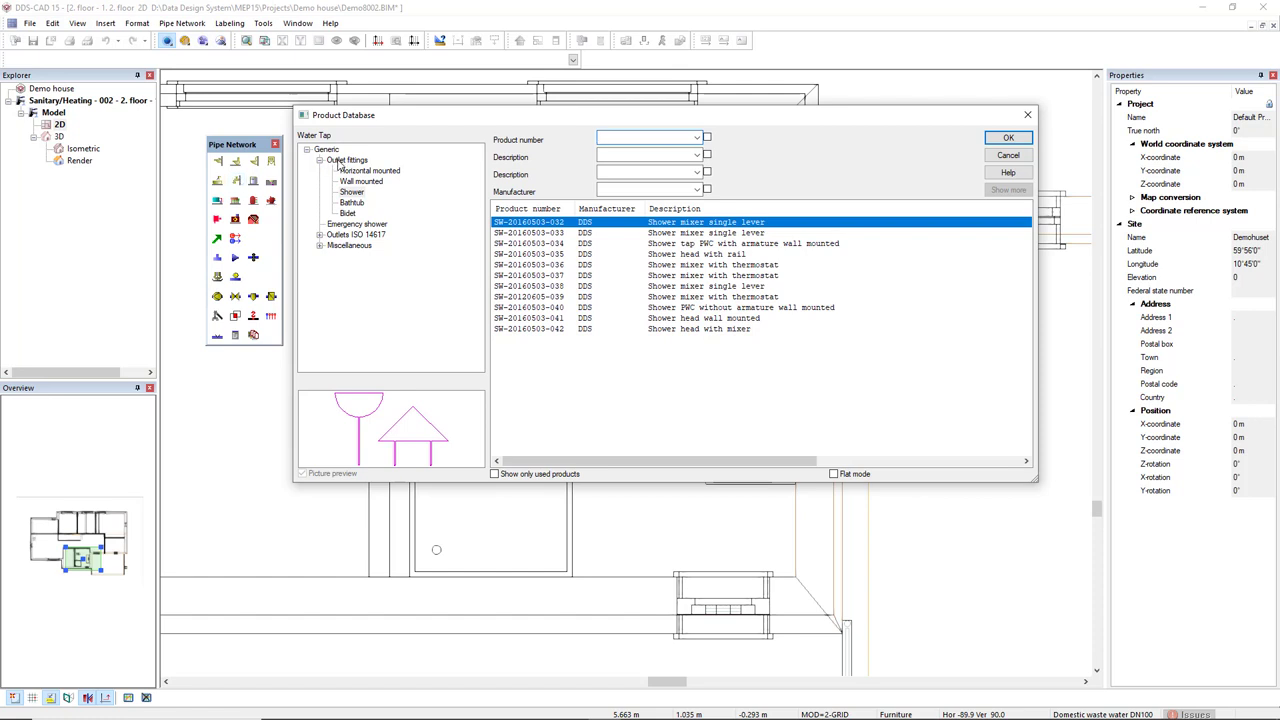
click(352, 192)
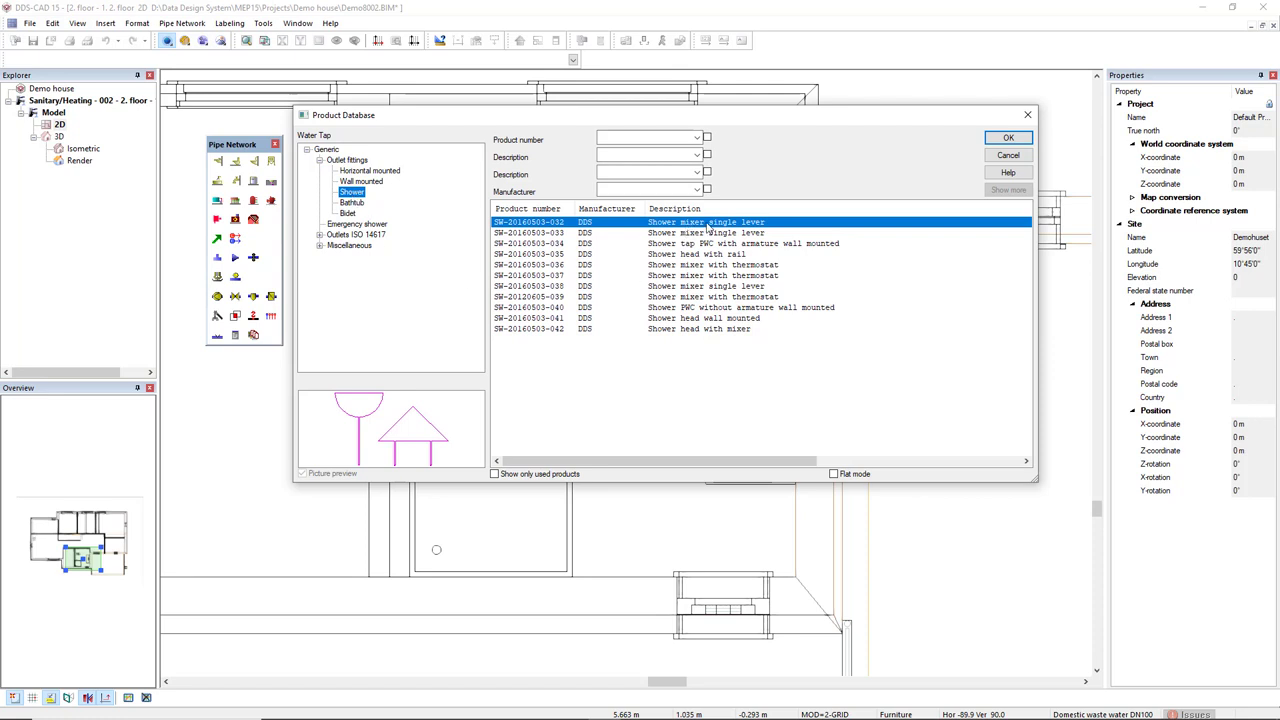
click(1008, 138)
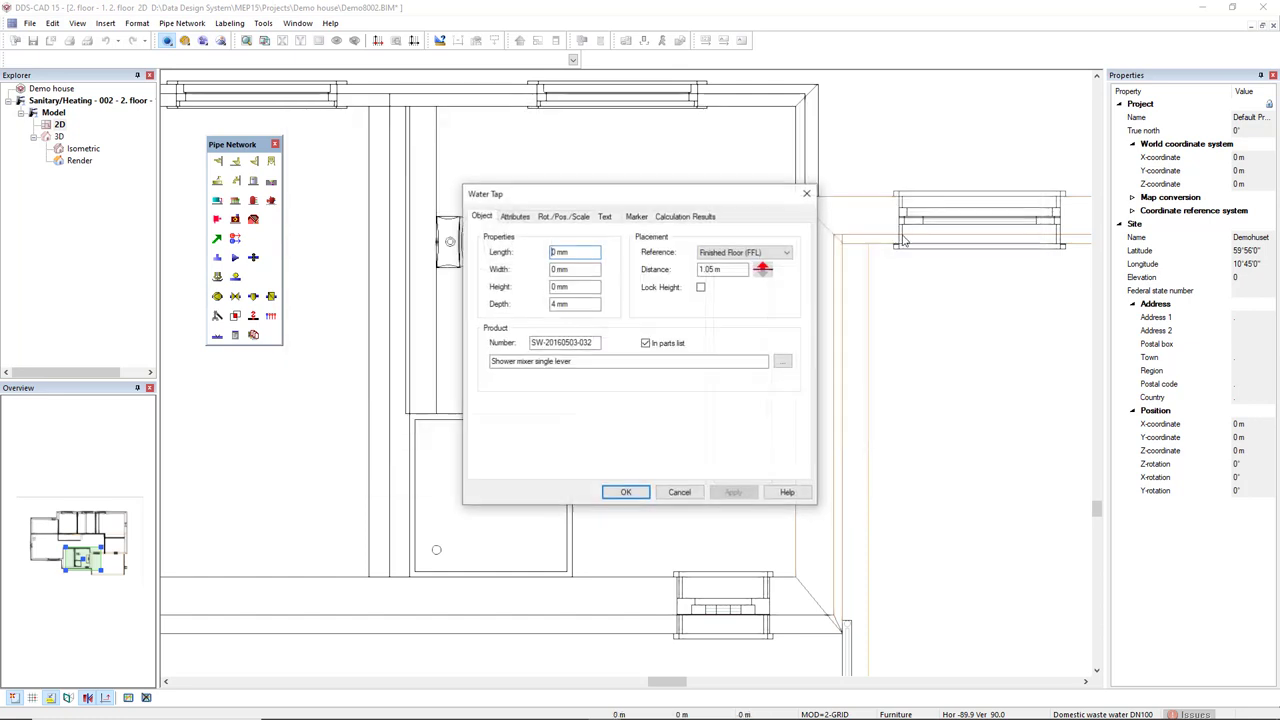
click(622, 492)
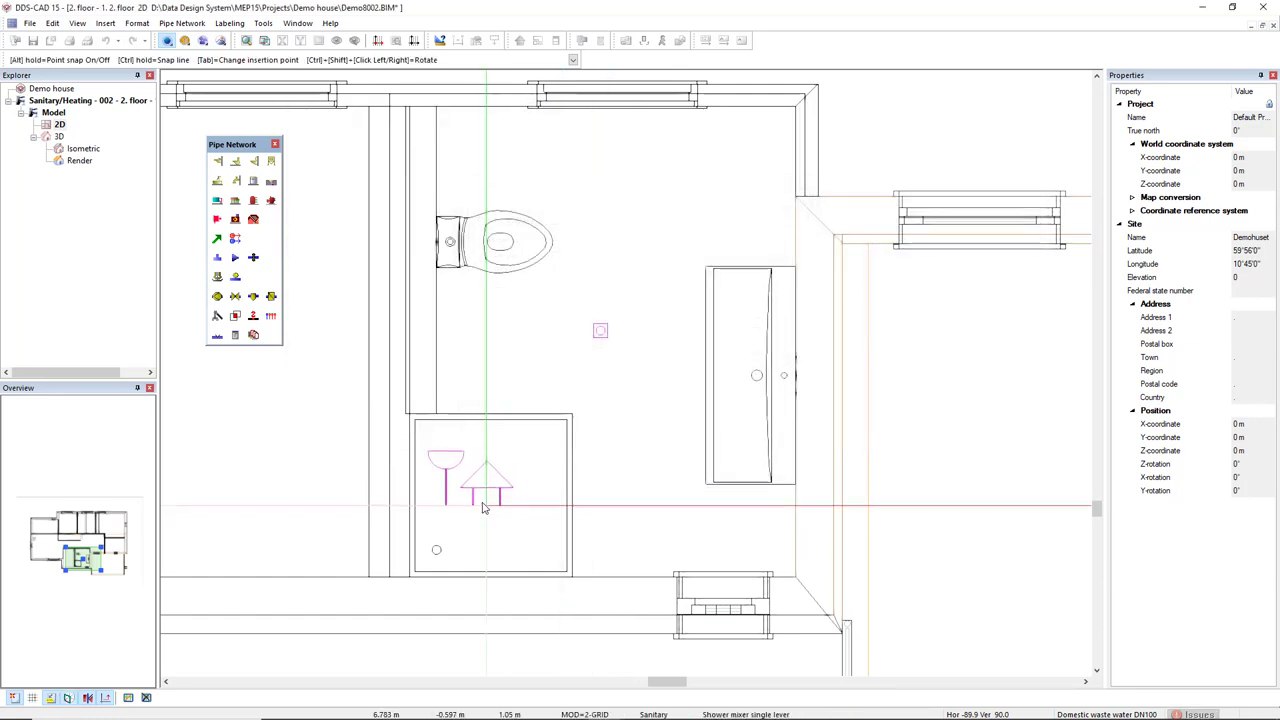
scroll(418, 513, up, 3)
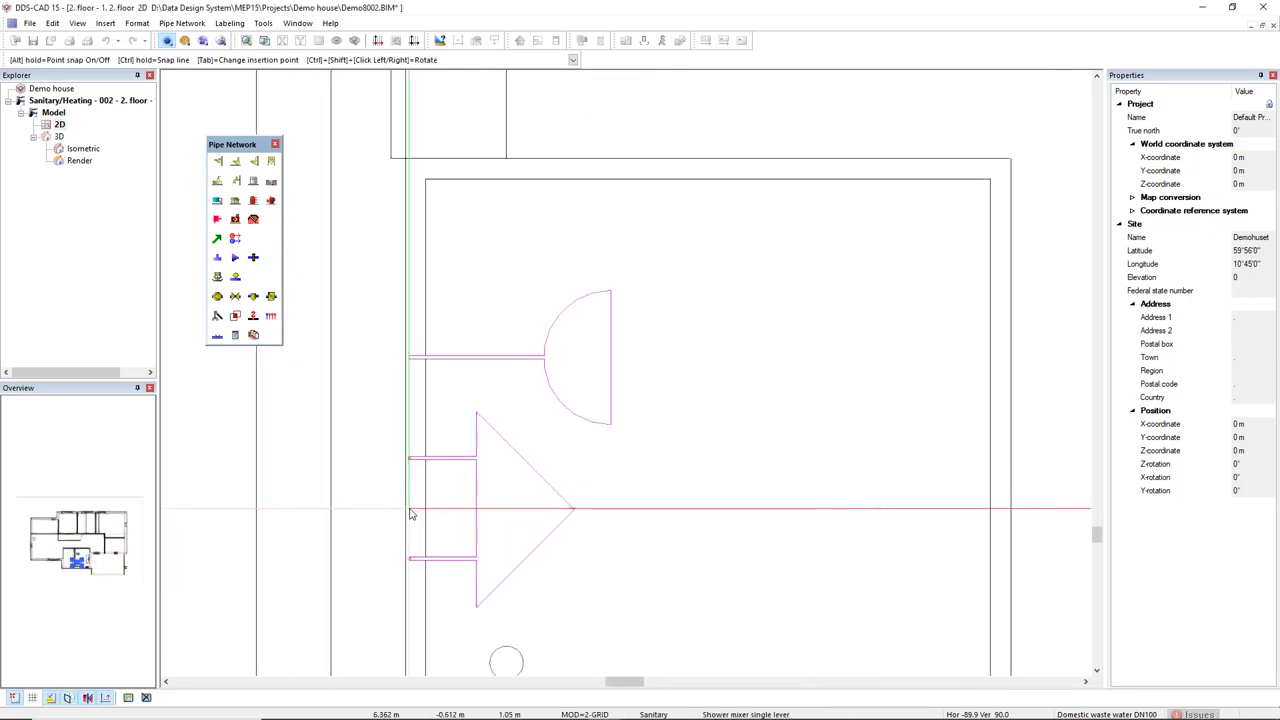
click(414, 518)
scroll(648, 519, down, 3)
middle_drag(765, 481, 688, 488)
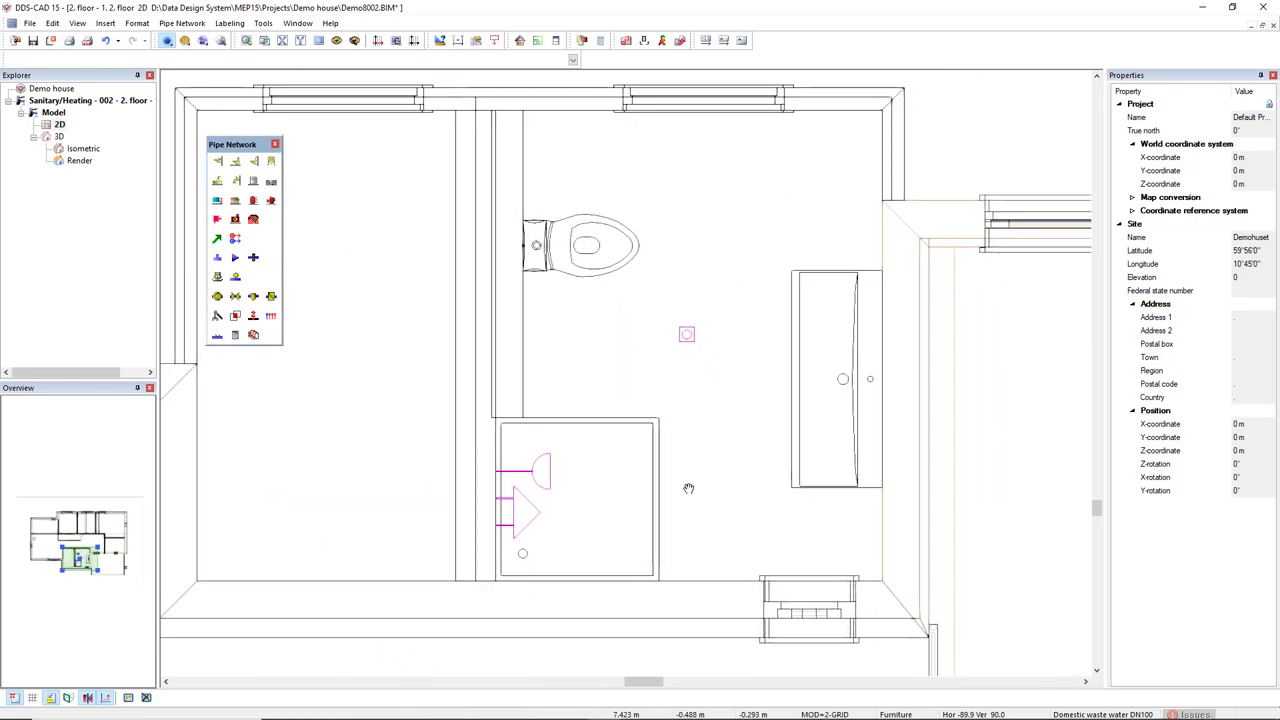
Switch to the 3D Render view and display the building as shaded surfaces
click(220, 41)
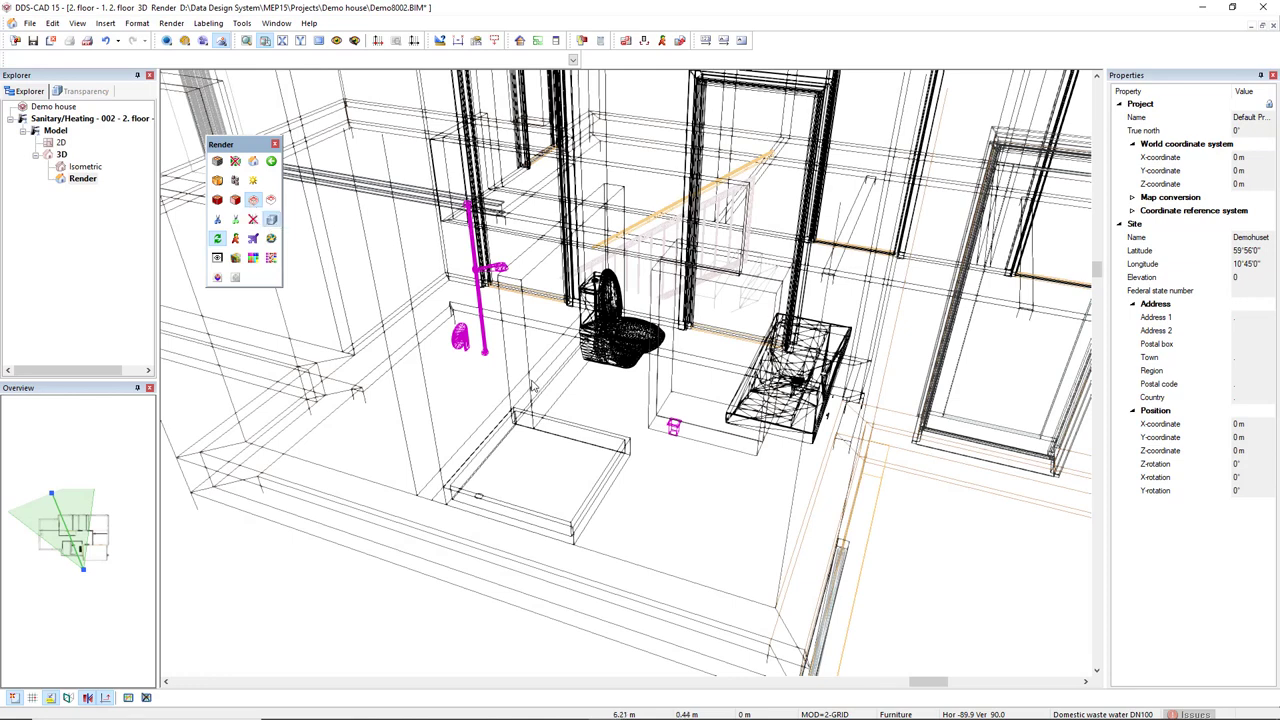
click(217, 162)
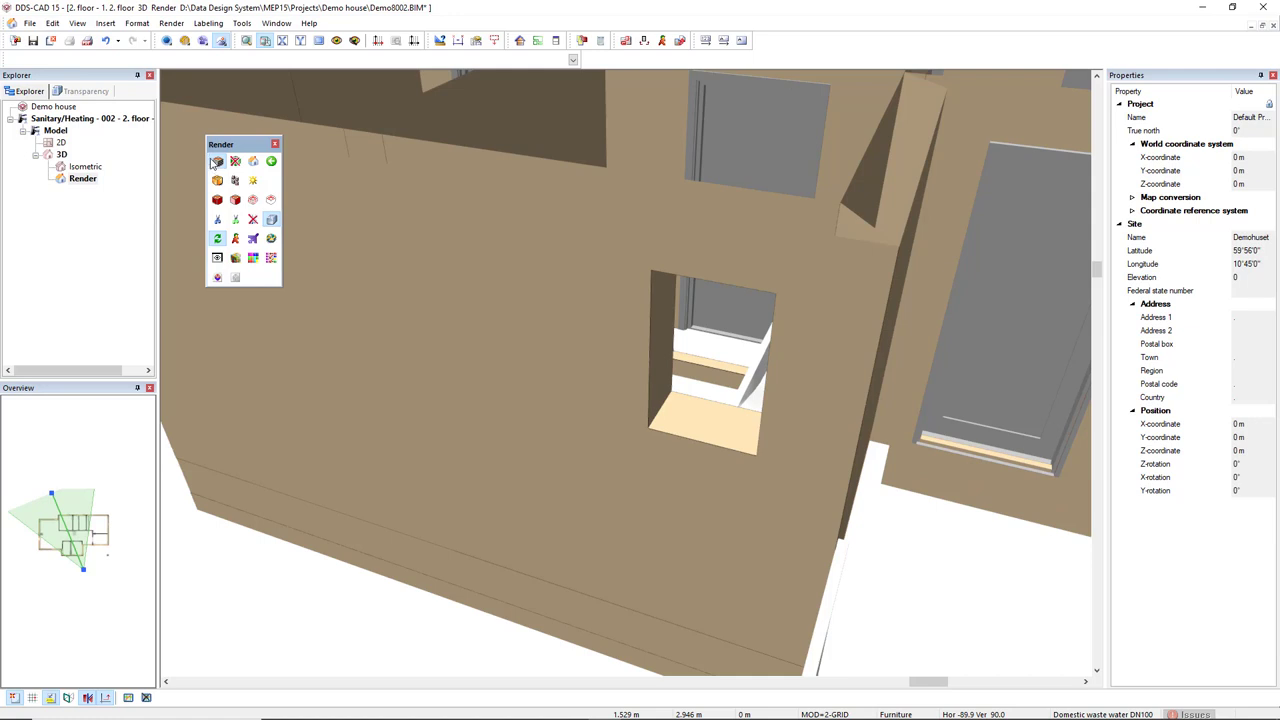
Set element types IfcBeam through IfcFurniture to Wireframe transparency, revealing the toilet and fixtures
click(88, 92)
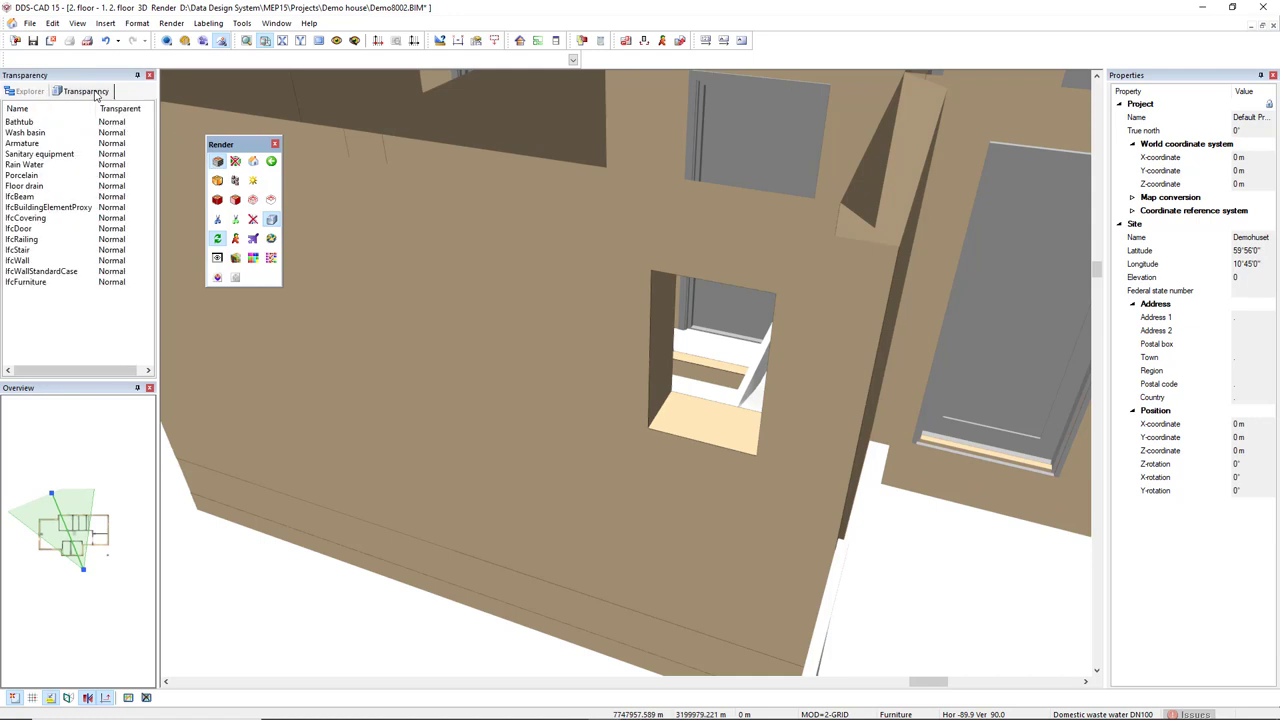
click(30, 199)
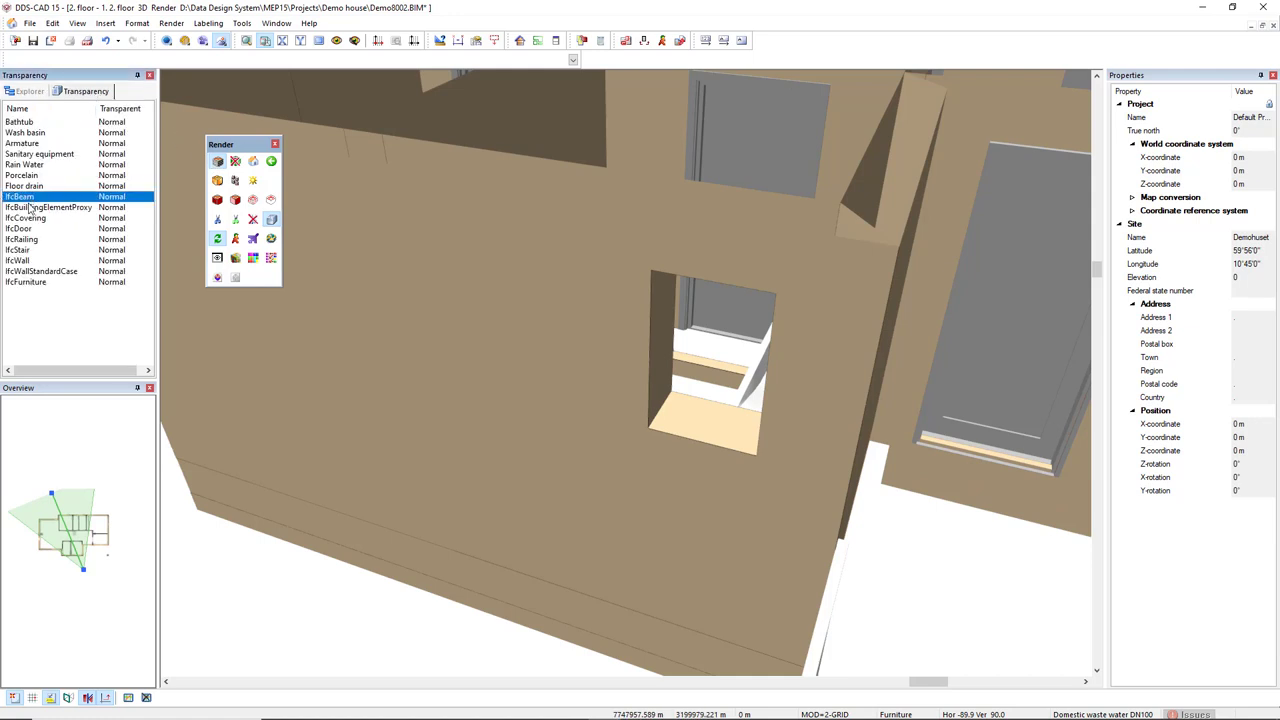
shift+click(28, 284)
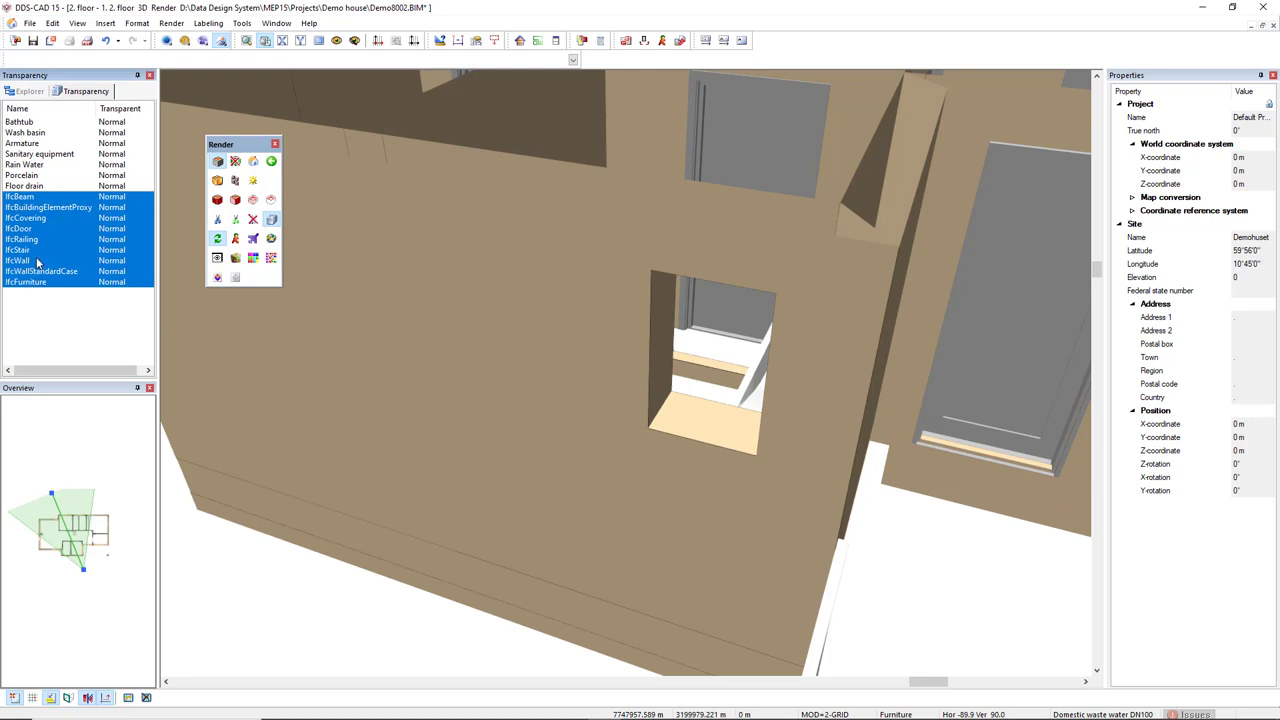
right_click(37, 263)
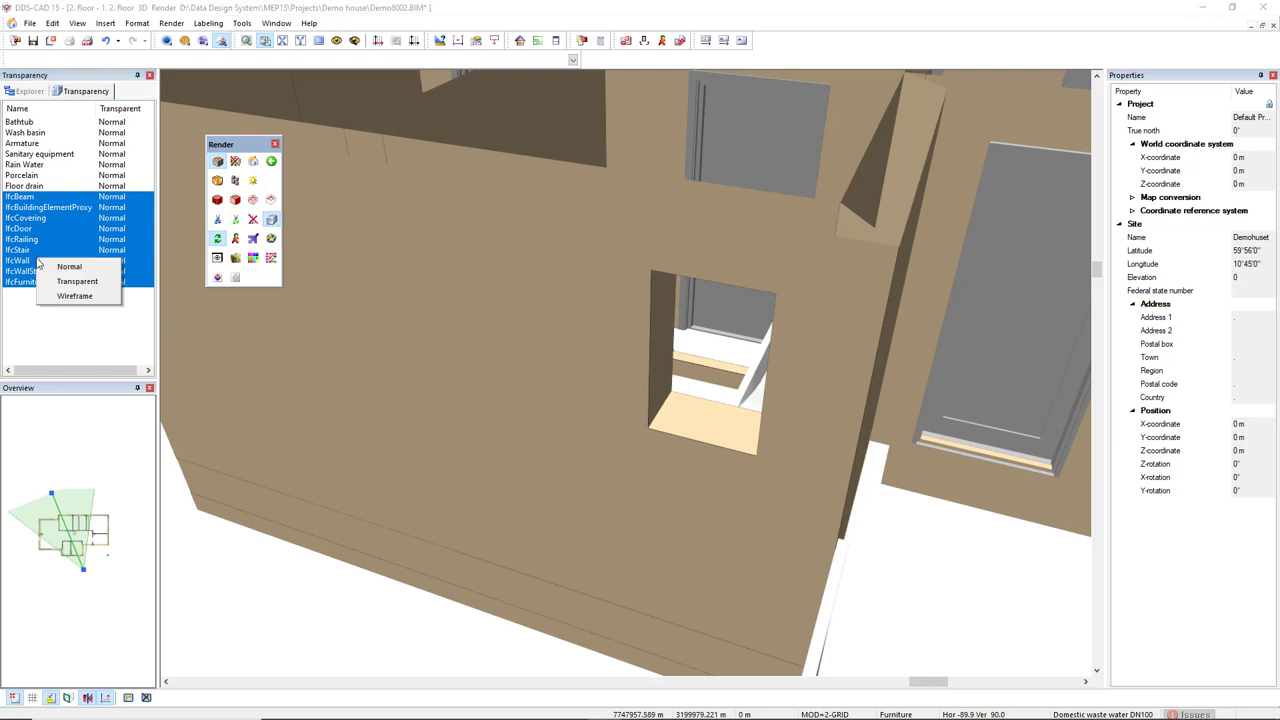
click(102, 298)
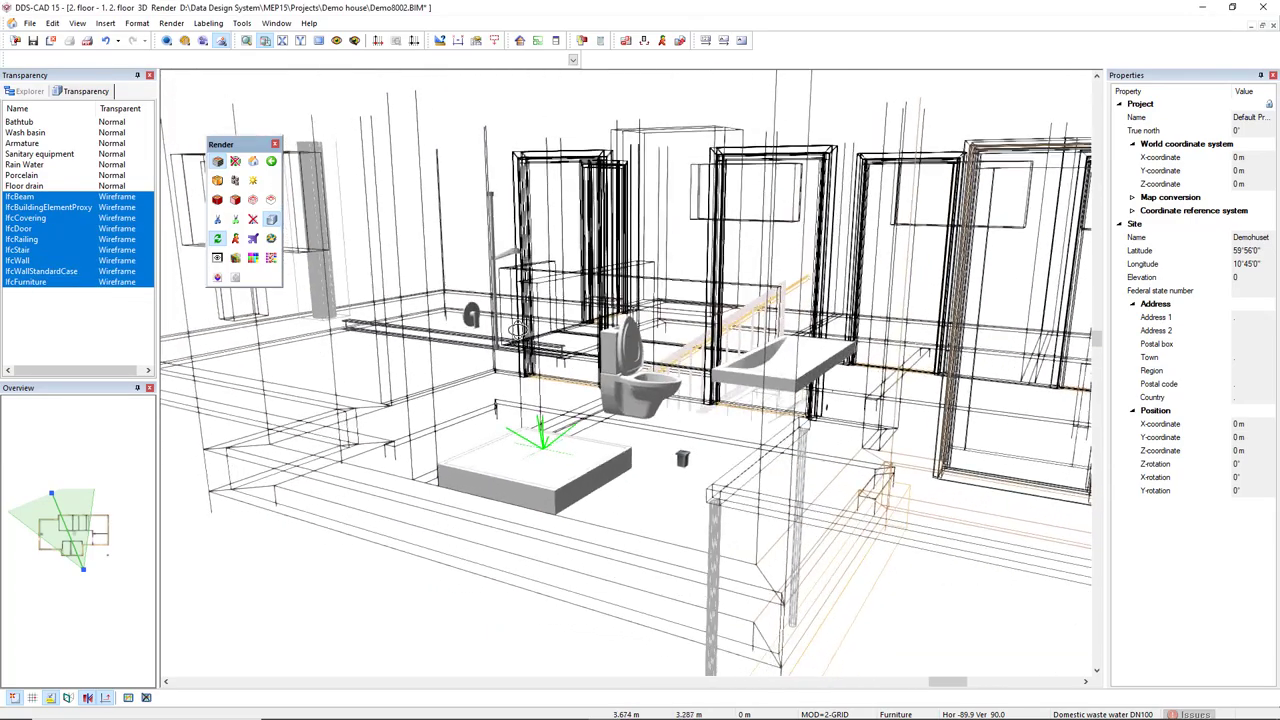
scroll(519, 323, up, 6)
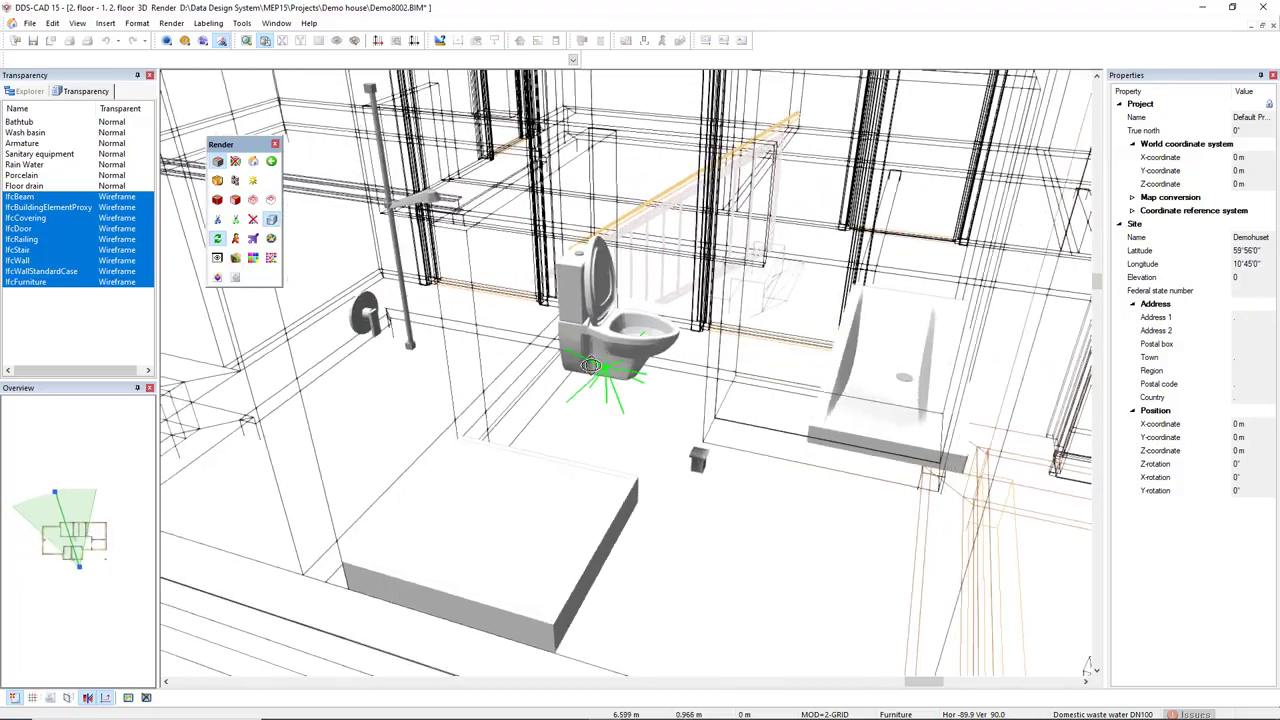
middle_drag(587, 364, 572, 368)
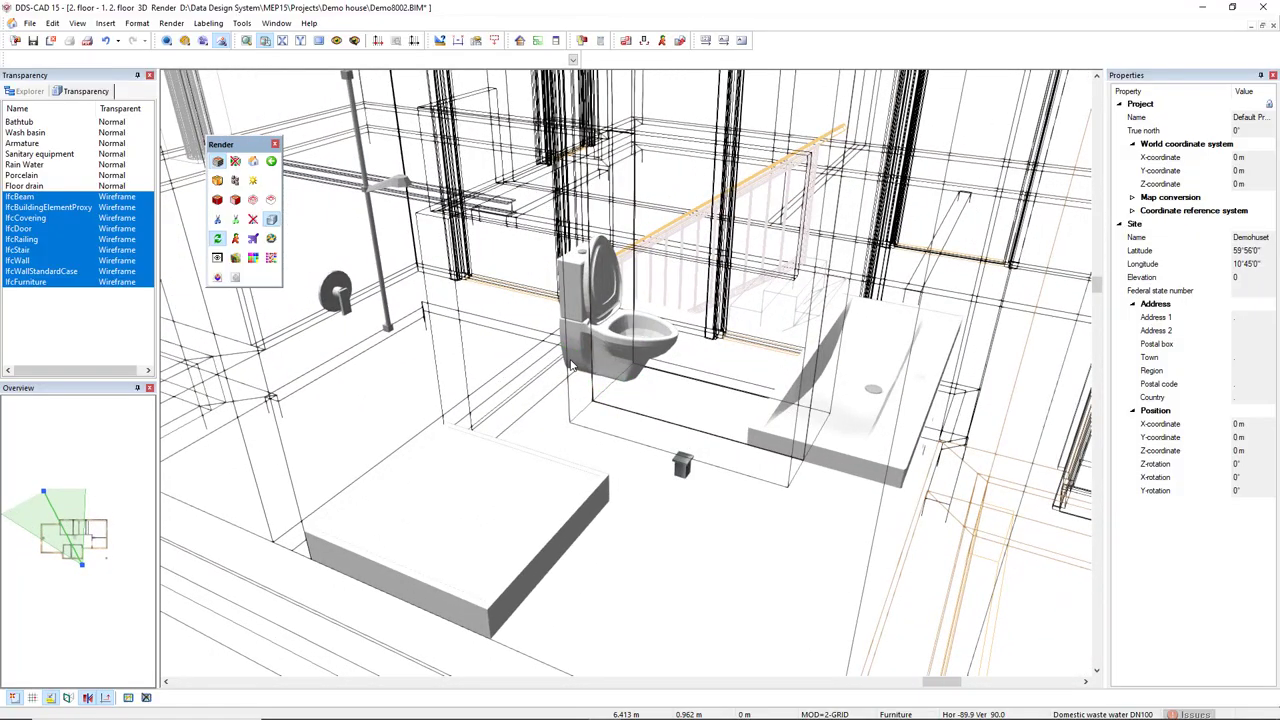